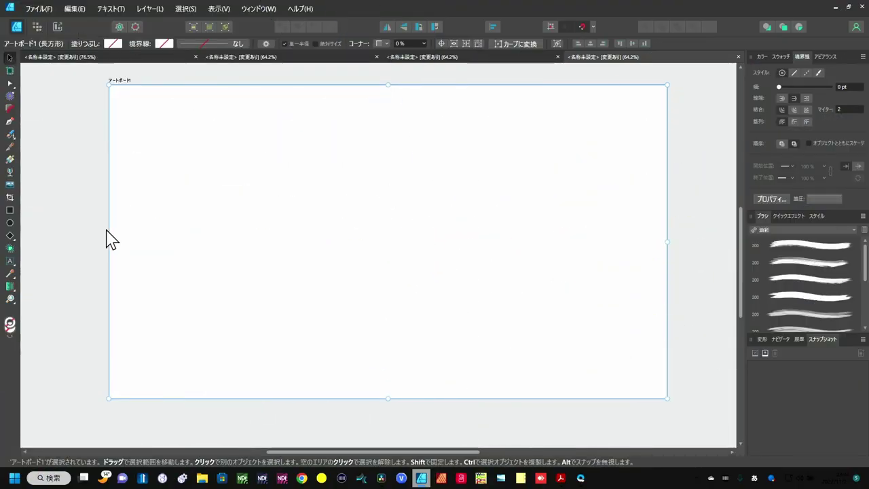
Step: Create an artistic text object on the artboard reading ABCD
click(7, 263)
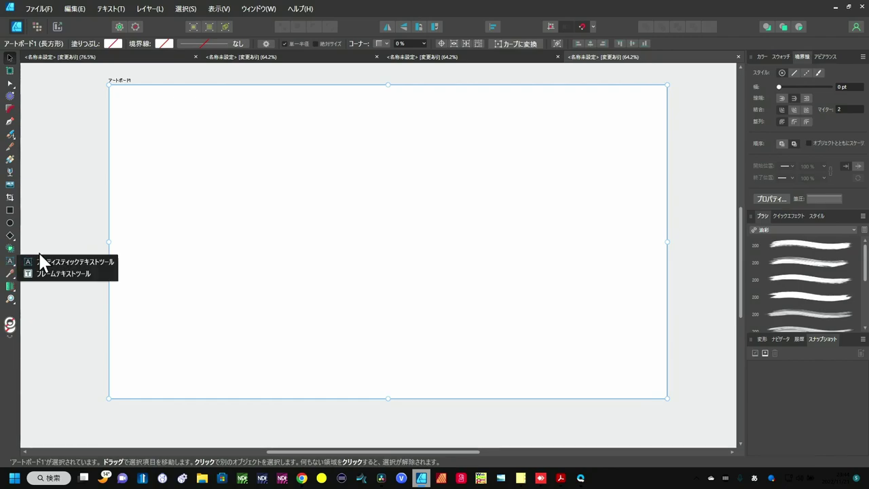
click(24, 262)
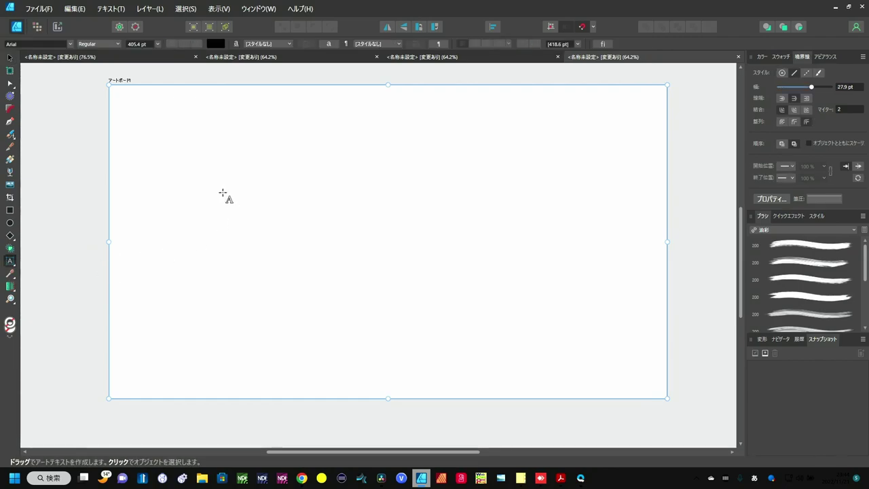
drag(217, 185, 283, 295)
text(A)
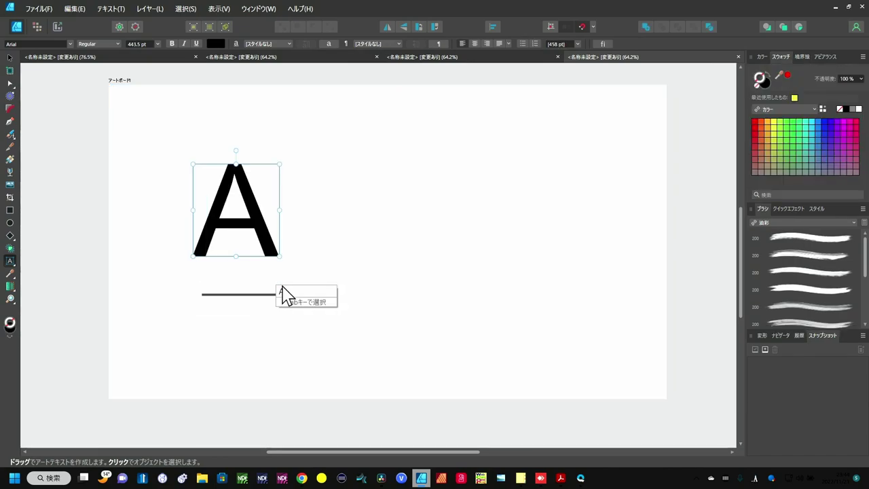
text(BCD)
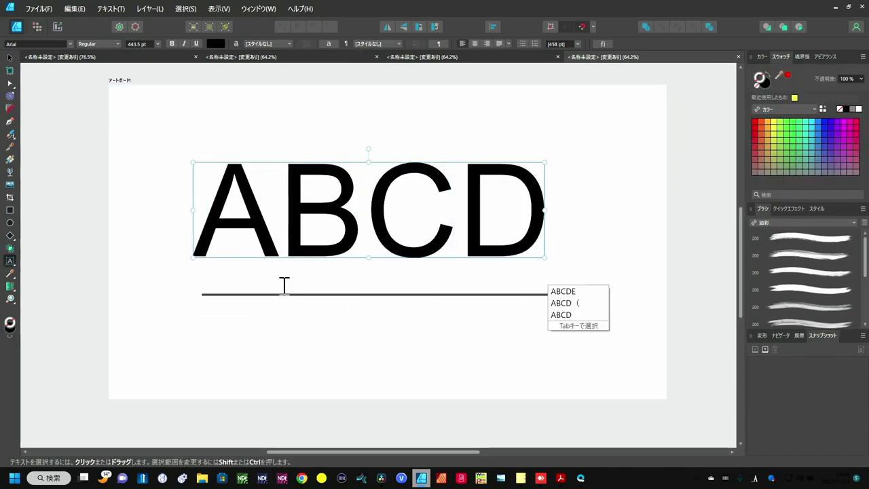
key(Return)
Step: Scale the ABCD text up to 491.3 pt and centre it on the artboard
click(10, 57)
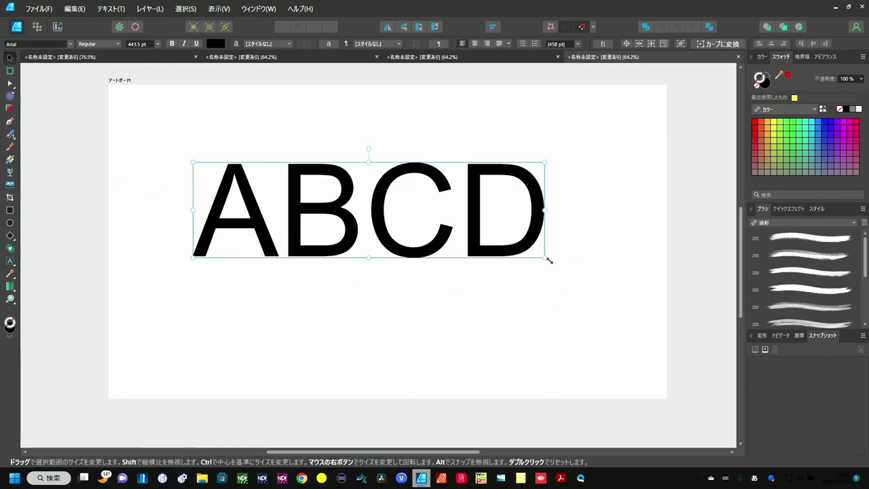
drag(546, 257, 579, 281)
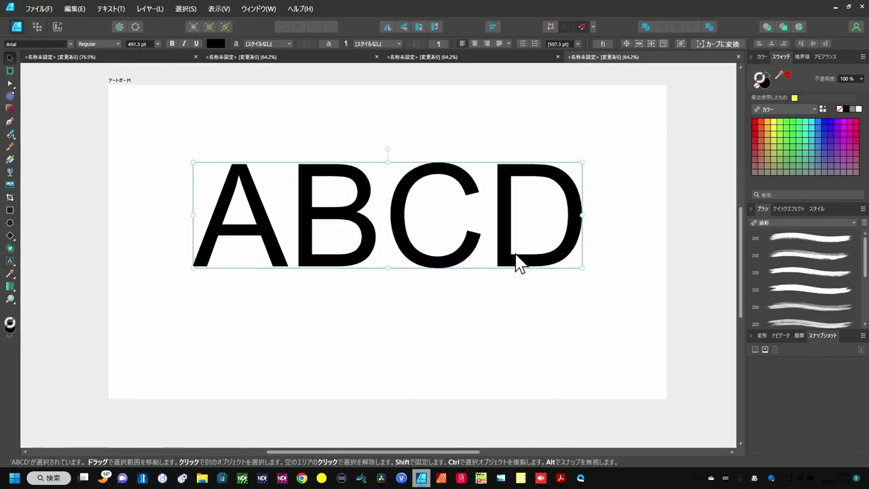
drag(509, 242, 509, 249)
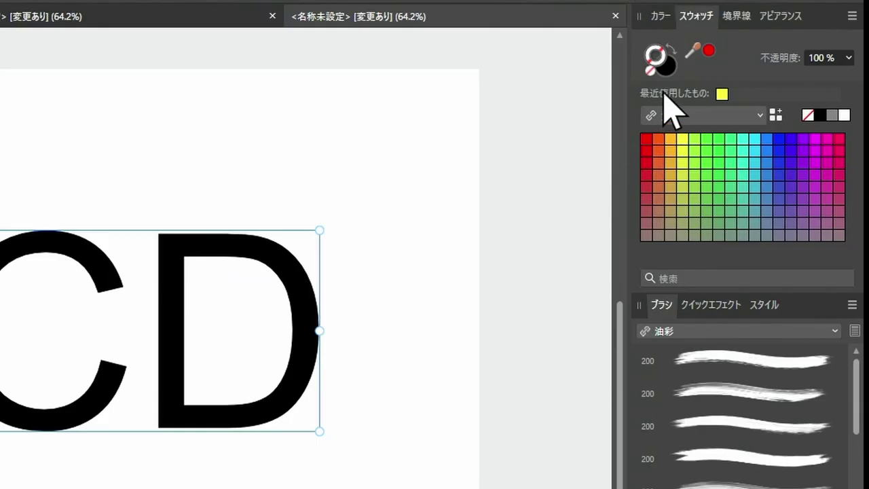
Step: Give the ABCD text a yellow fill from the Swatches panel
click(666, 72)
click(682, 139)
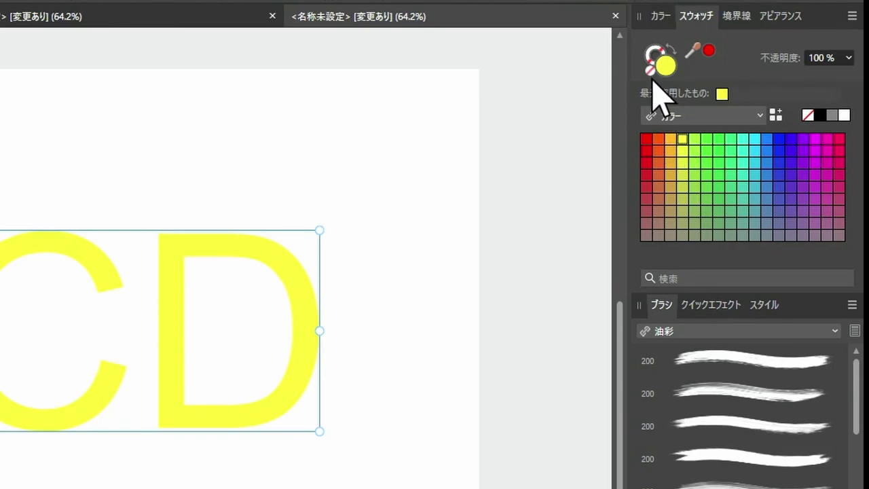
click(651, 55)
Step: Give the text a black, centre-aligned stroke 23.3 pt wide
click(821, 115)
click(736, 15)
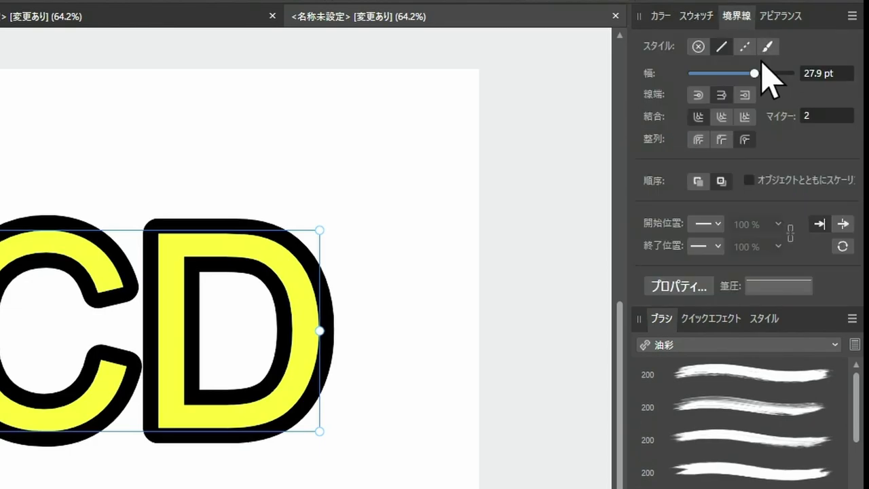
drag(754, 73, 701, 74)
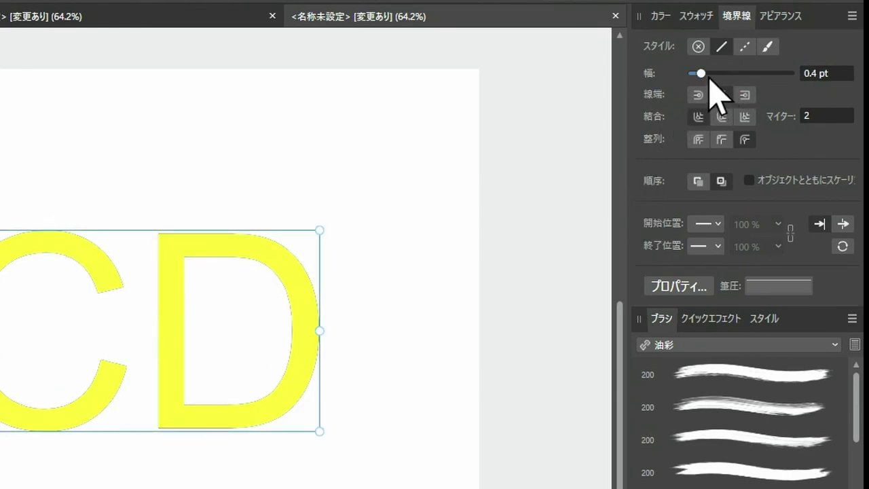
drag(709, 74, 728, 74)
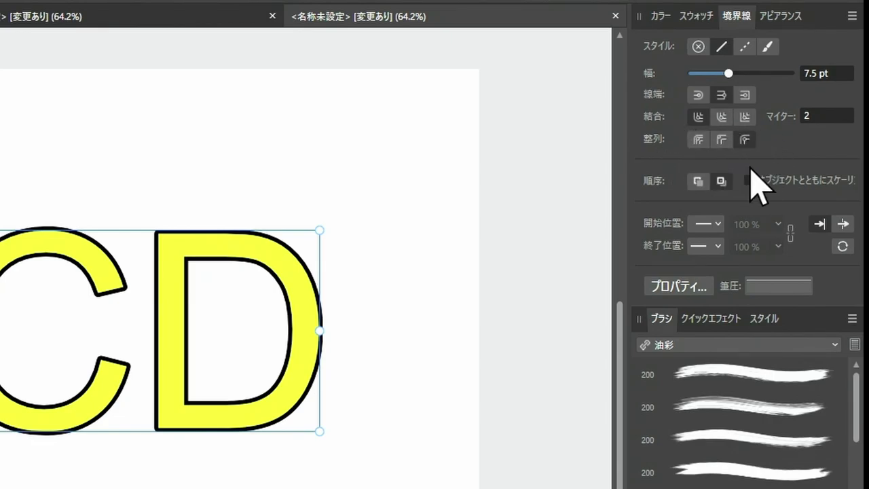
click(701, 140)
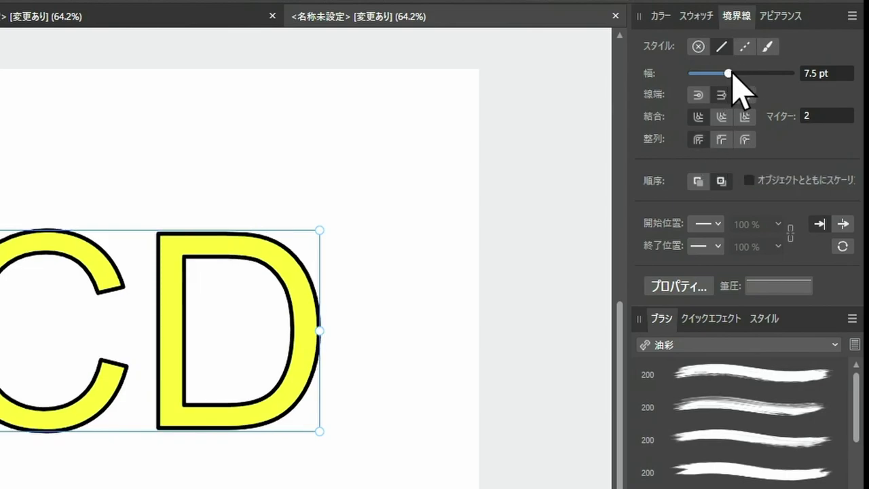
drag(730, 73, 748, 73)
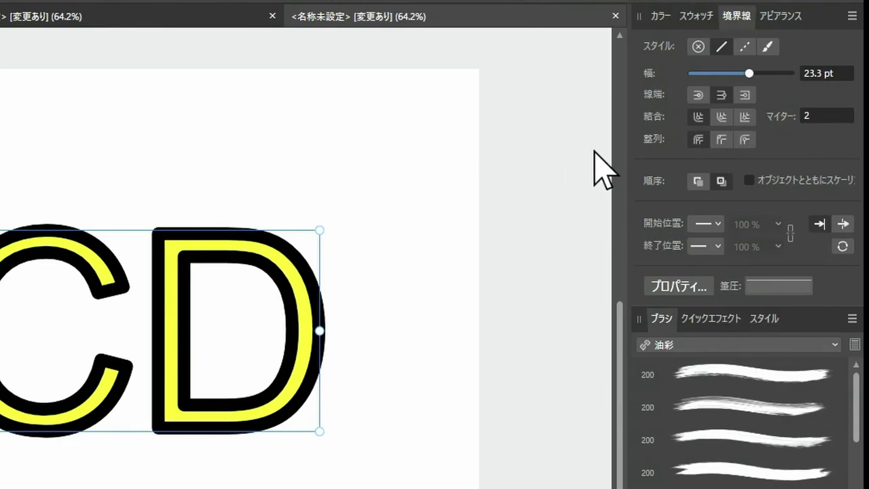
Step: Align the black stroke outside the letters at a 26.3 pt width
click(722, 141)
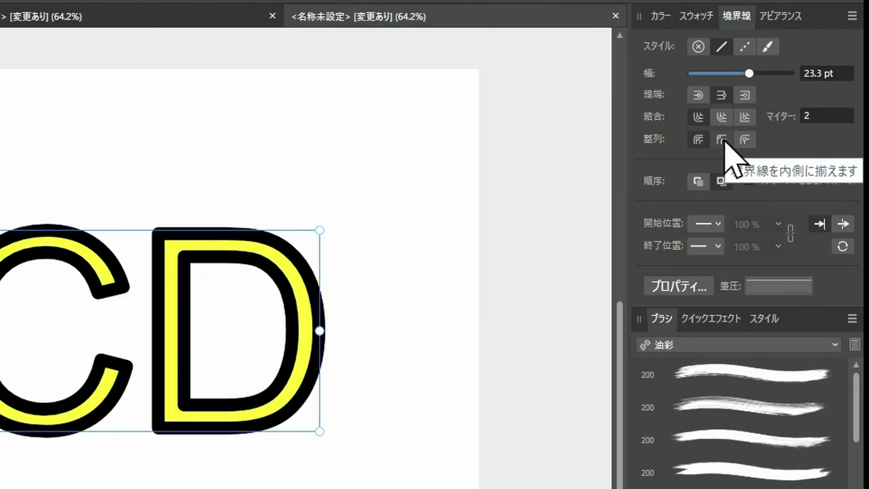
click(722, 141)
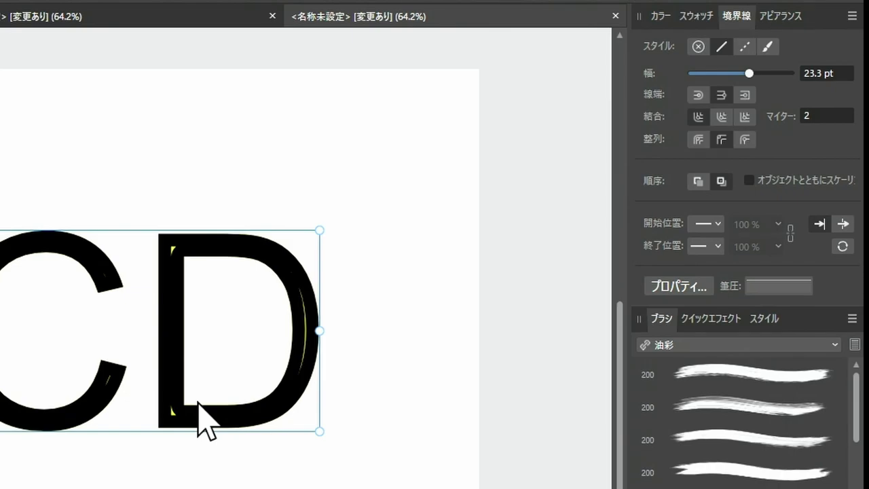
mouse_move(750, 75)
mouse_down()
mouse_move(740, 77)
mouse_move(753, 76)
mouse_up()
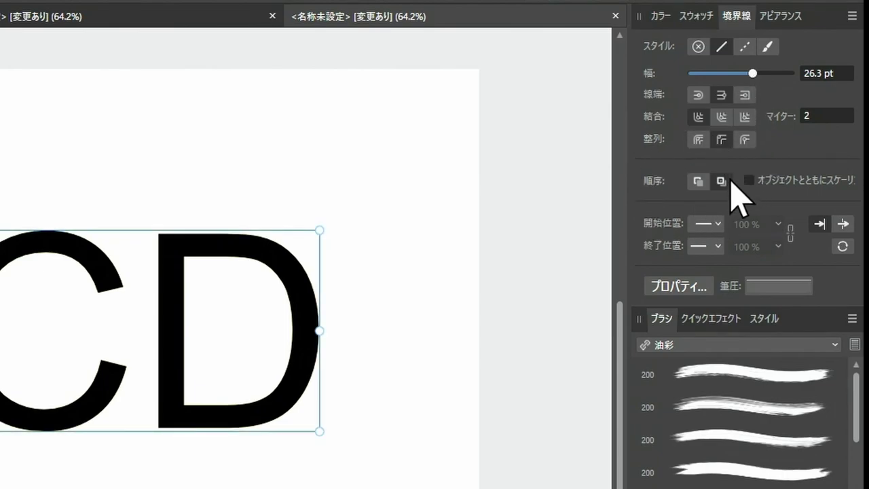
click(746, 140)
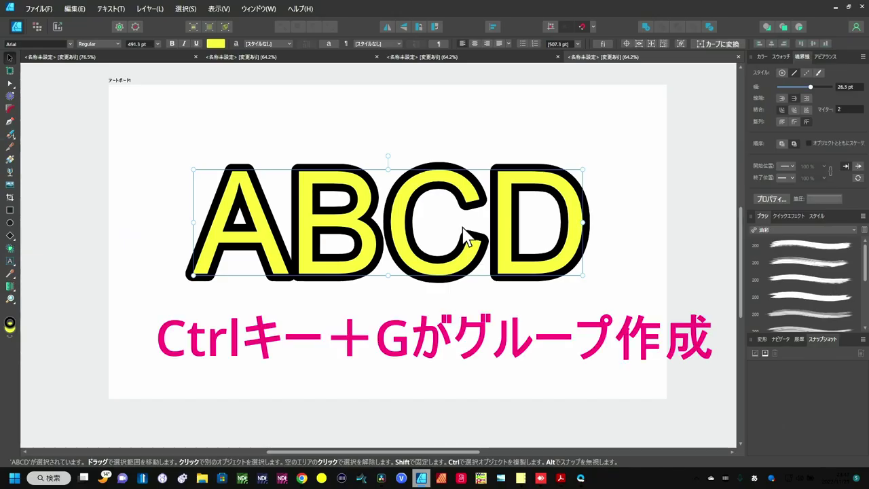
Step: Group the ABCD text with Ctrl+G and show the Layers panel from the Window menu
key(ctrl+g)
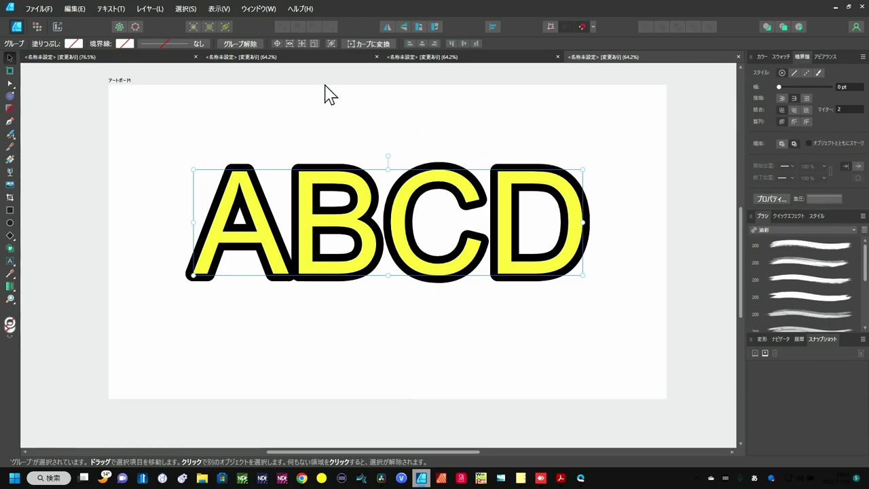
click(258, 8)
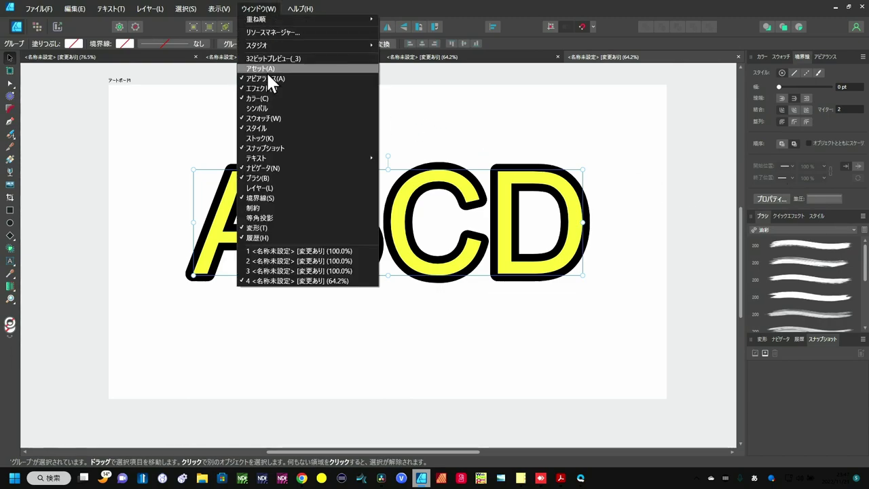
click(272, 185)
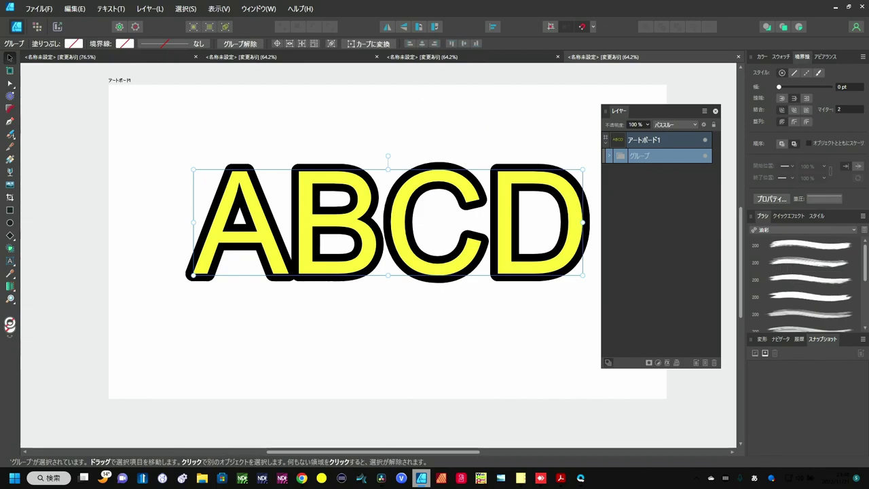
click(265, 7)
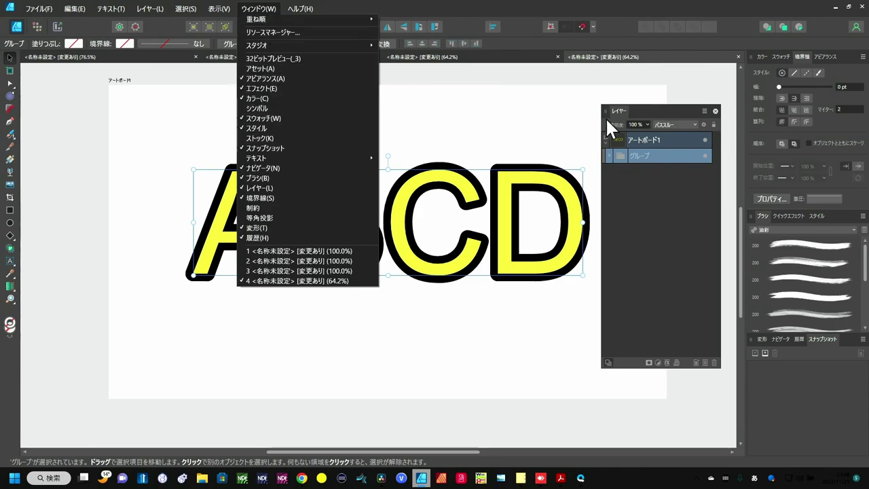
click(649, 105)
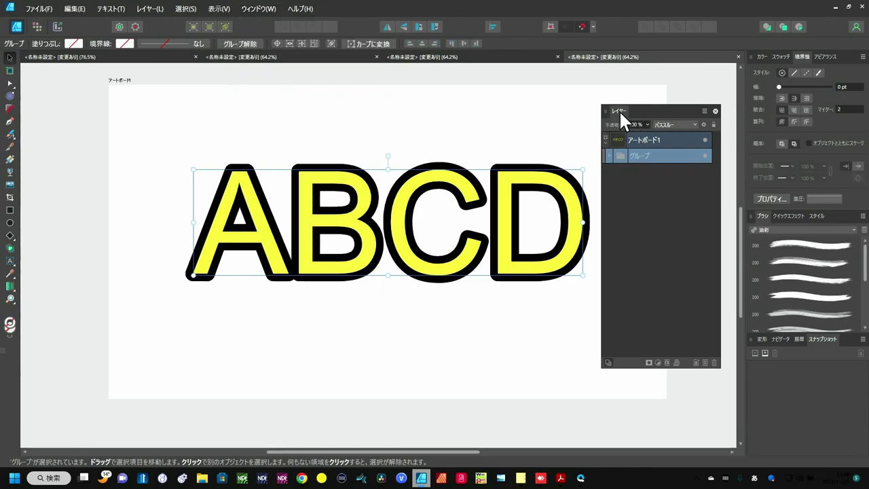
drag(619, 109, 773, 59)
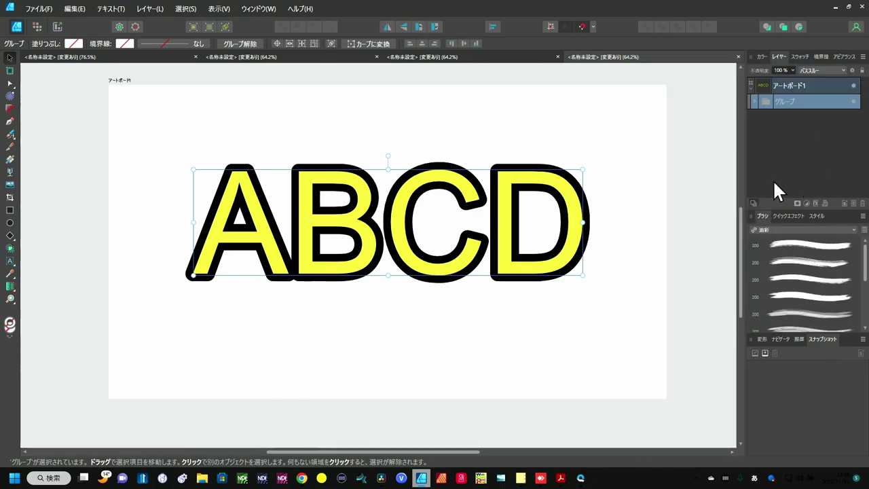
drag(778, 57, 622, 86)
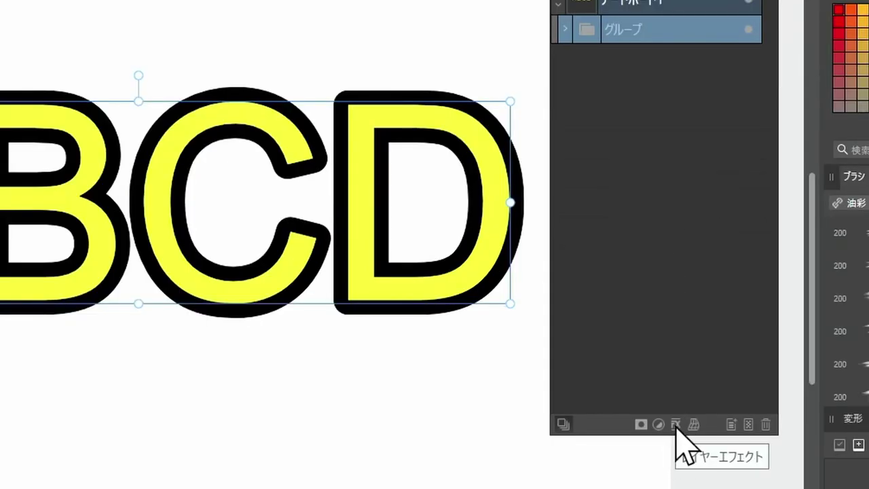
Step: Add a red Outline layer effect to the group with a radius of about 31.8 px
click(676, 426)
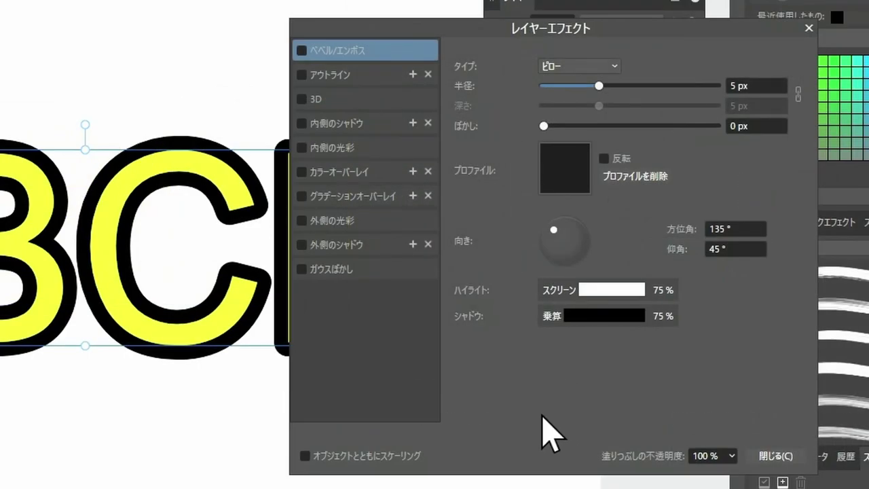
click(303, 74)
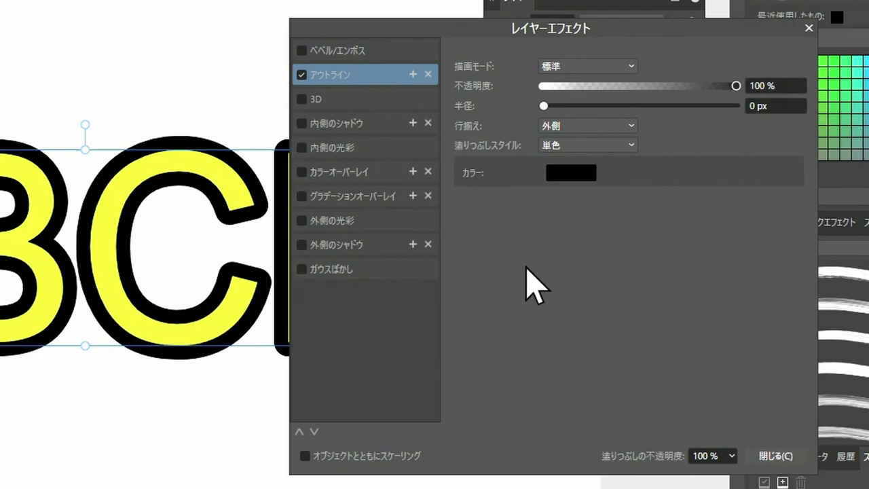
click(580, 180)
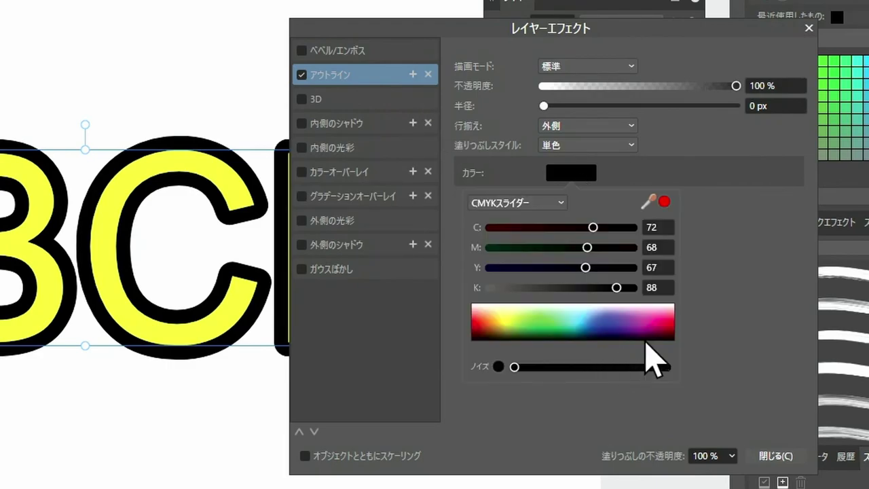
click(665, 318)
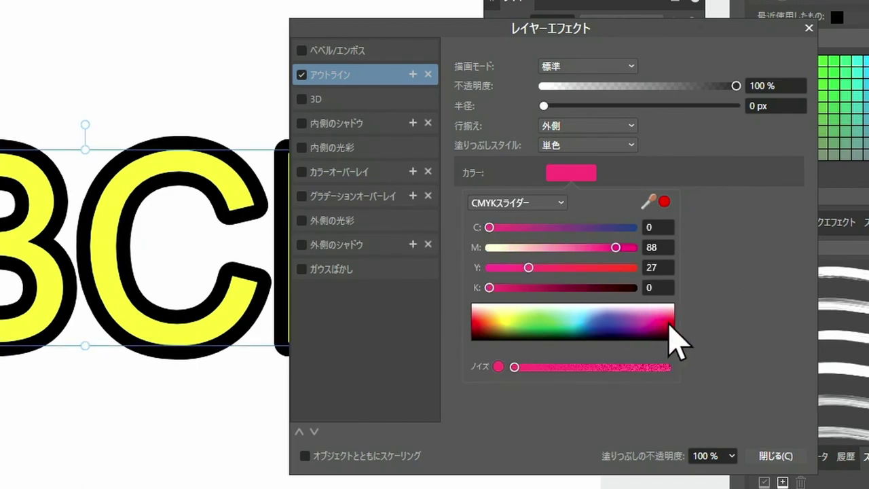
click(669, 323)
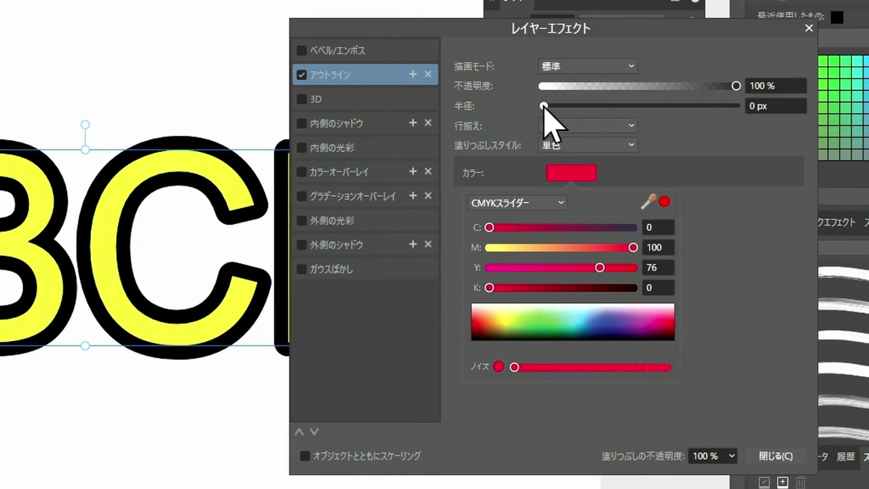
click(545, 110)
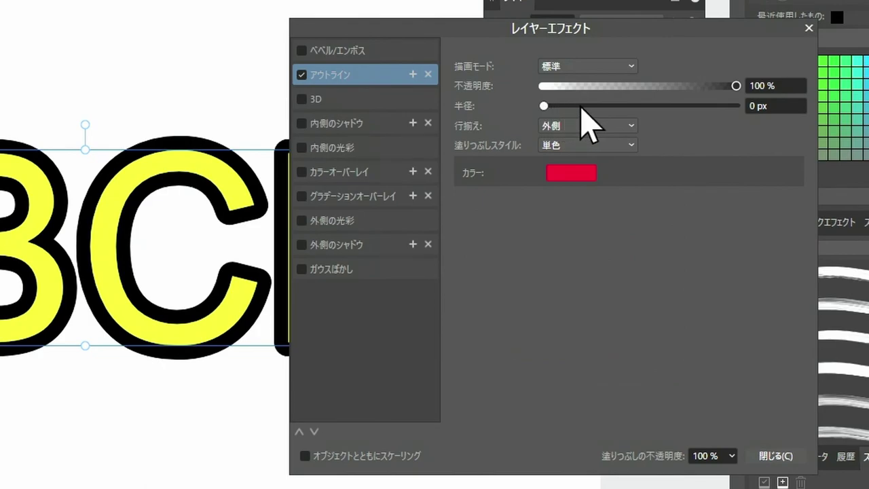
drag(544, 109, 641, 109)
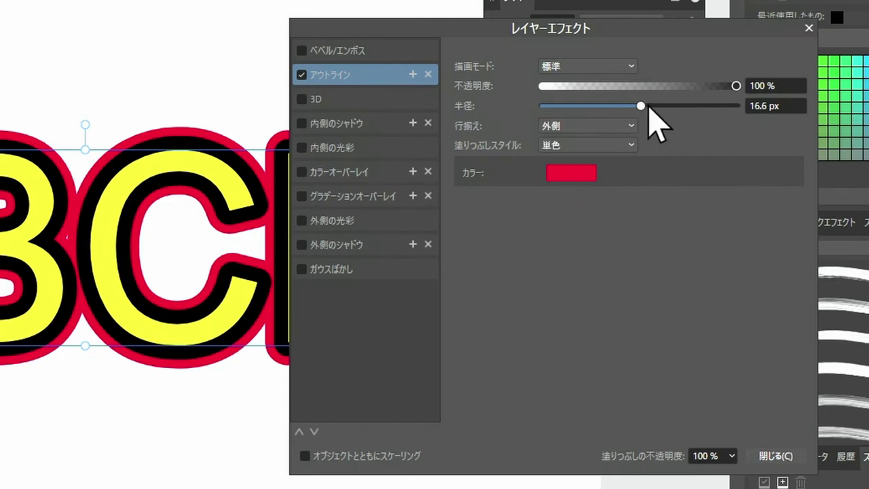
drag(640, 106, 673, 107)
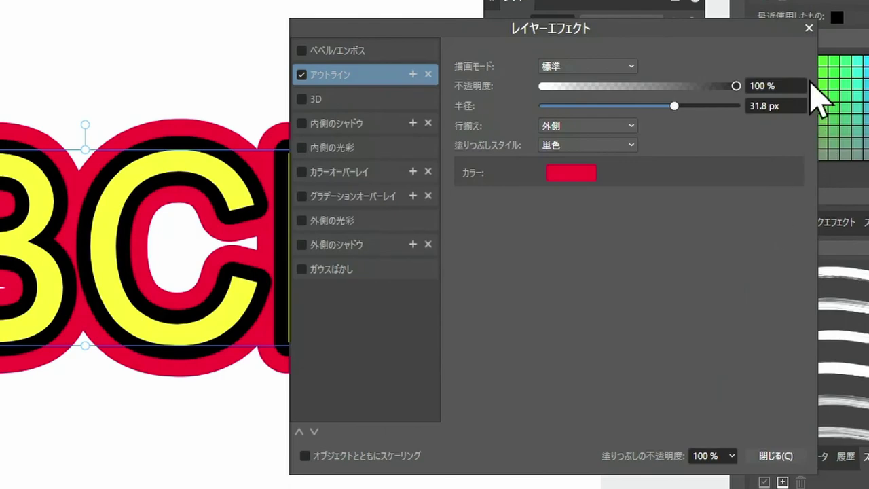
Step: Expand the nested groups, check the inner group's outline effect, and select the outer group
click(808, 28)
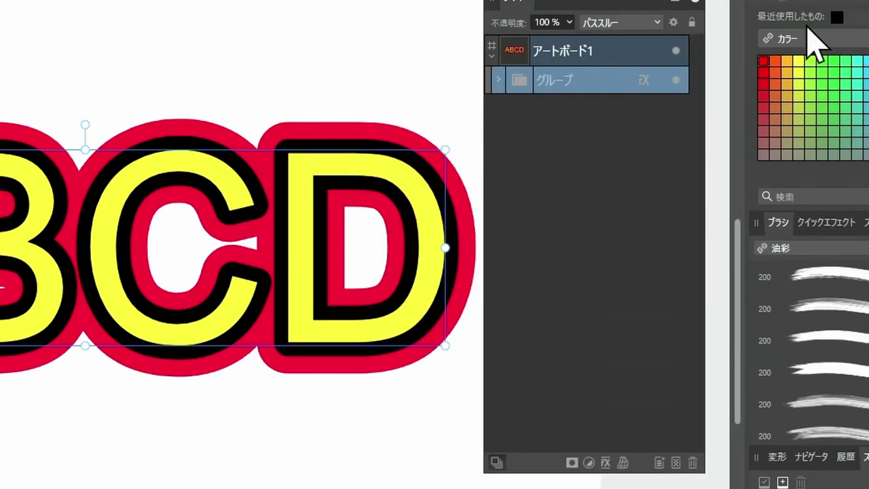
click(499, 80)
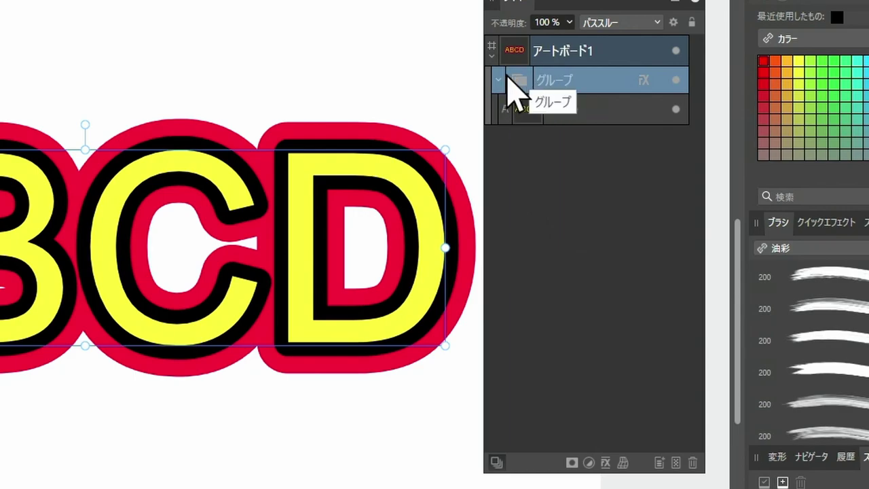
click(499, 80)
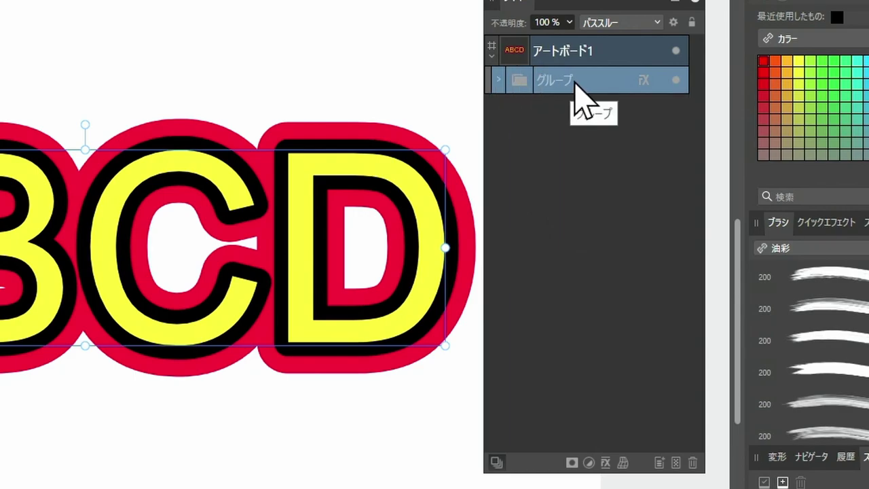
key(ctrl+d)
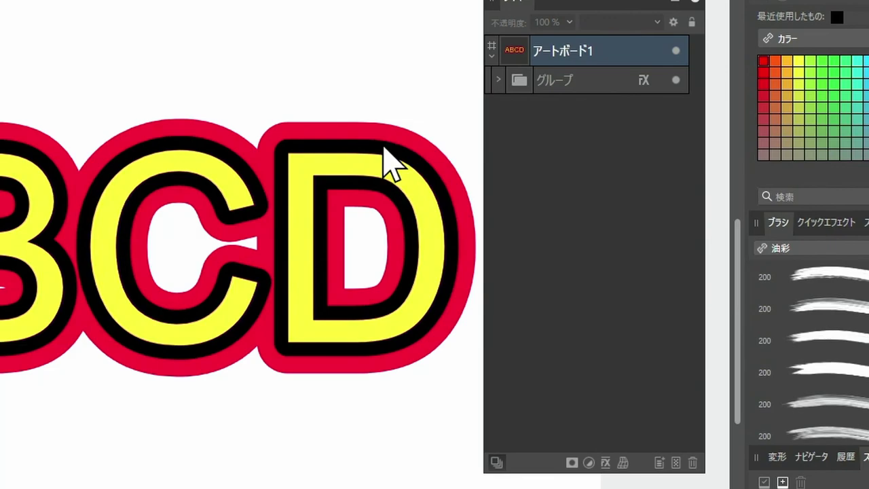
click(376, 159)
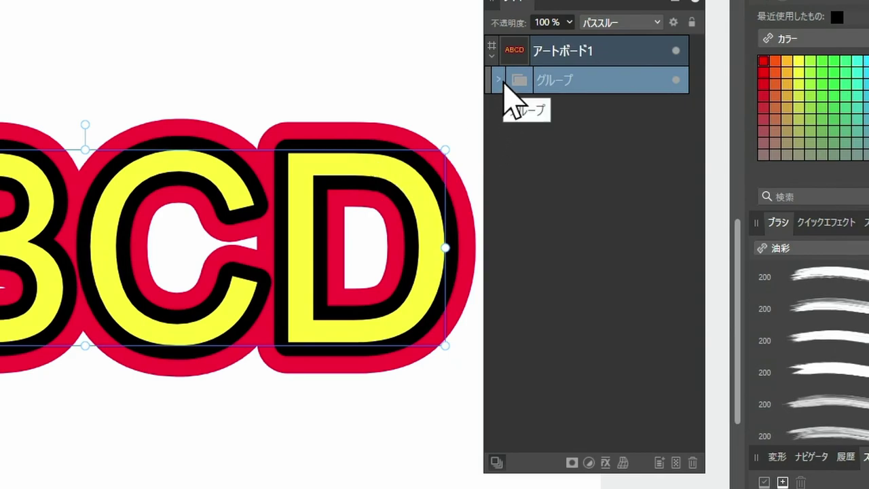
click(501, 80)
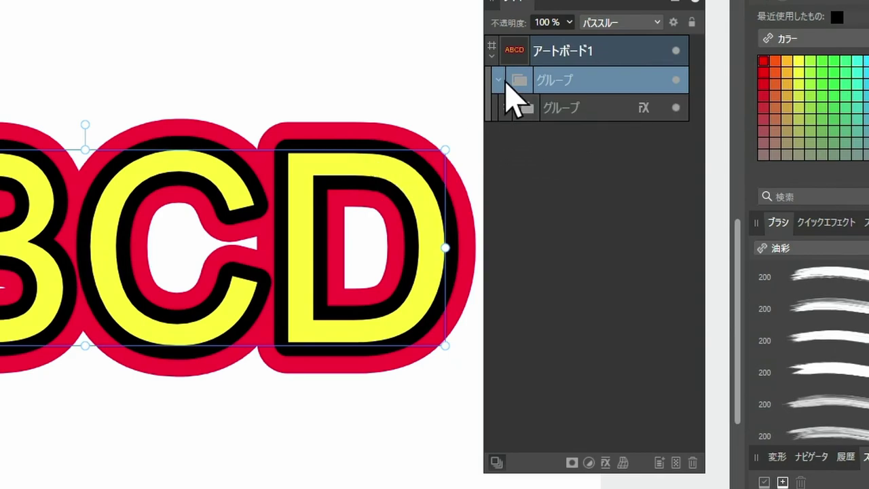
click(585, 110)
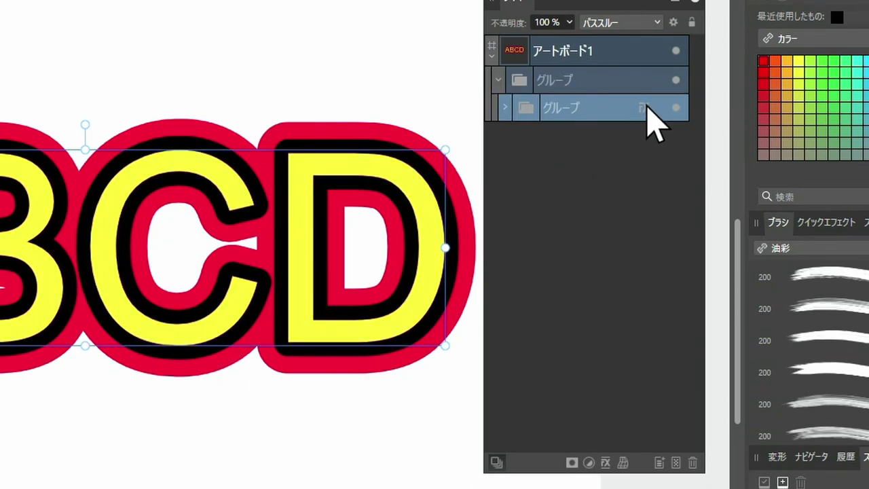
click(644, 109)
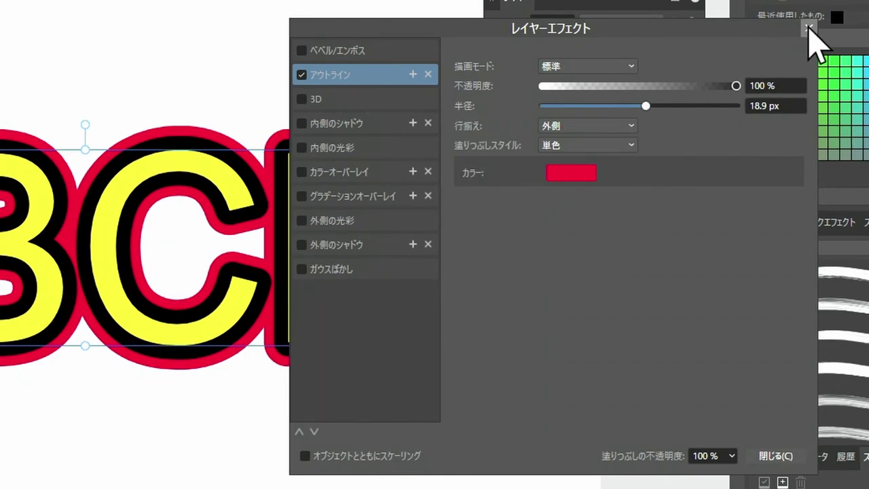
click(808, 28)
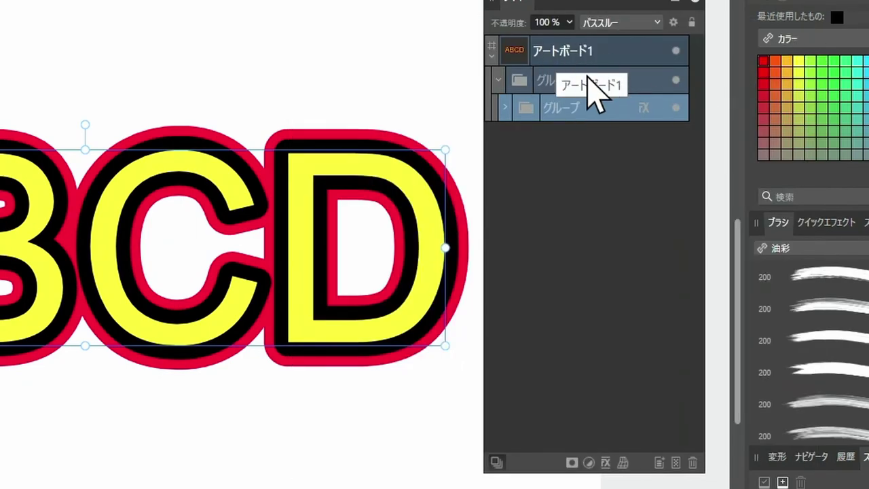
click(557, 82)
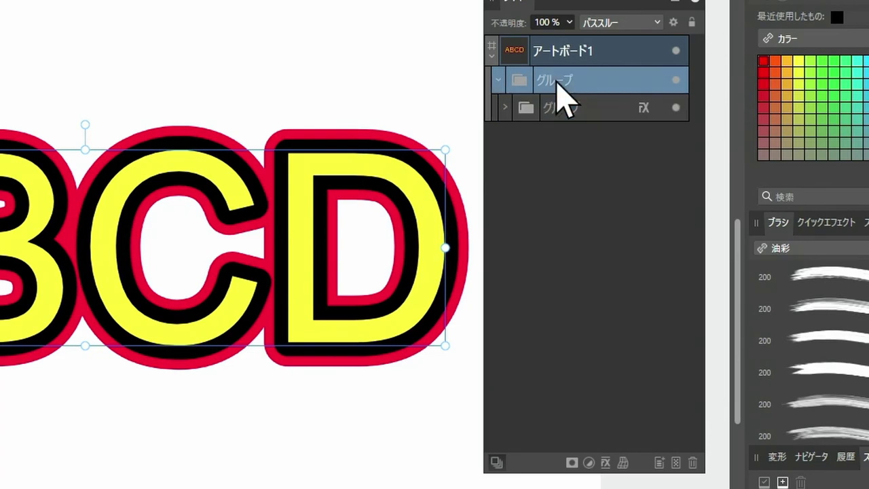
Step: Give the outer group a green Outline effect with a 37.1 px radius
click(606, 463)
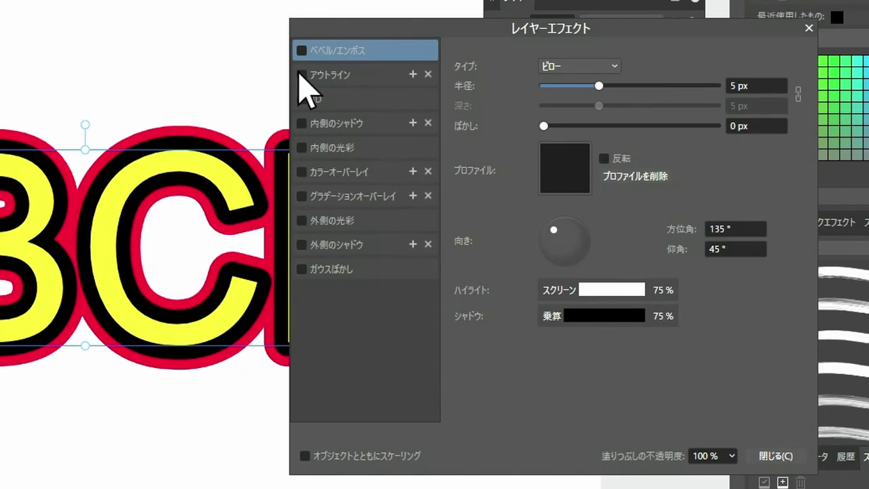
click(319, 74)
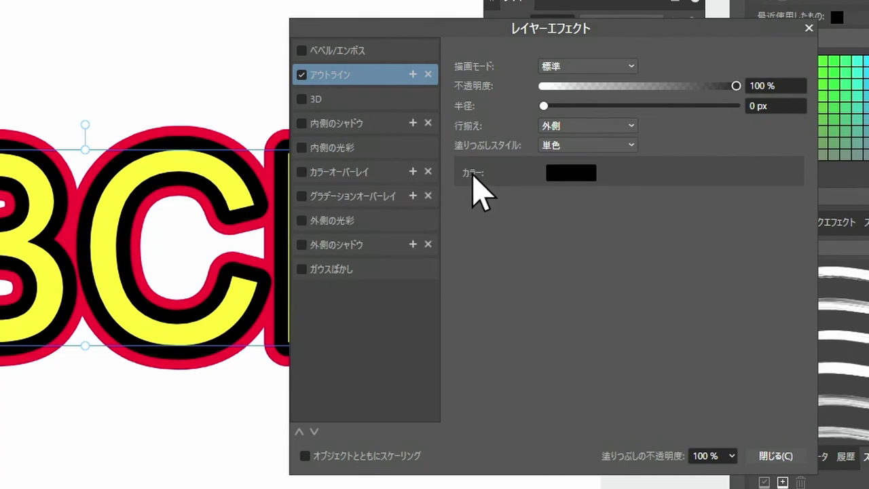
click(570, 178)
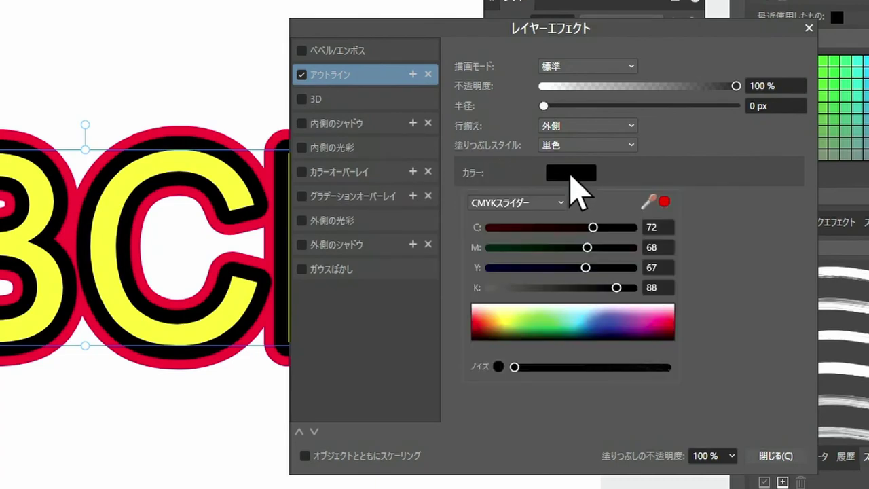
click(538, 327)
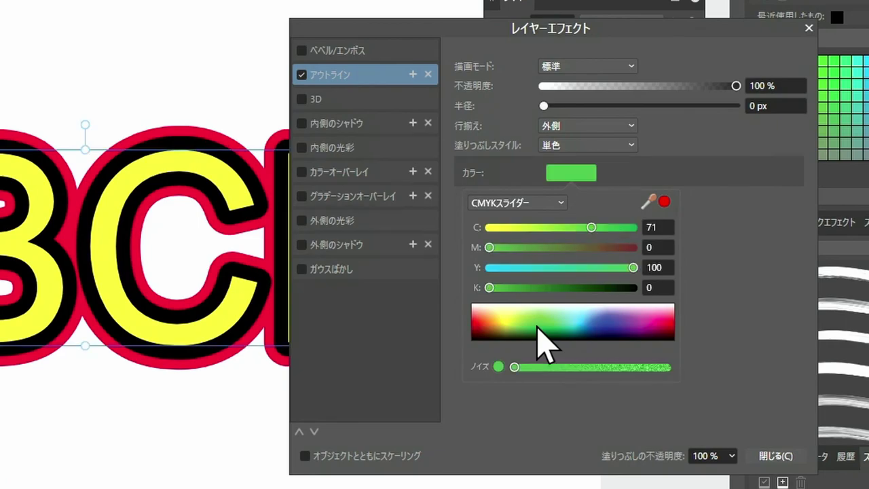
click(753, 290)
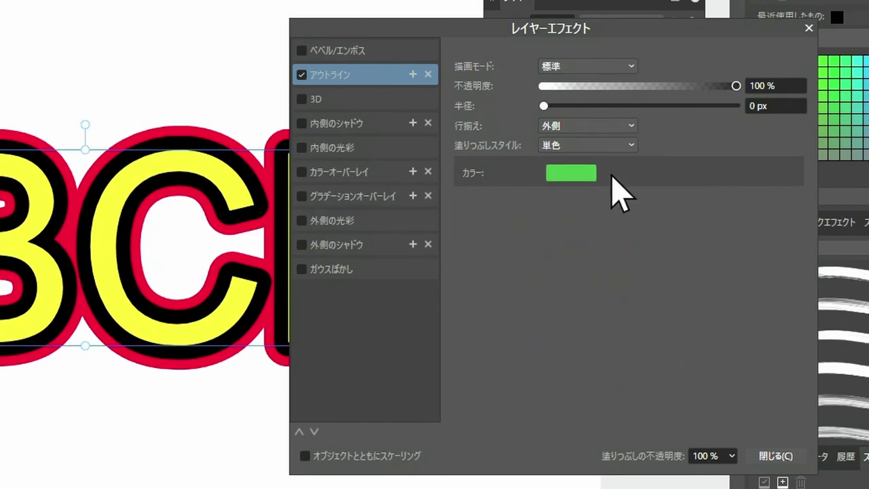
click(543, 106)
drag(543, 107, 686, 107)
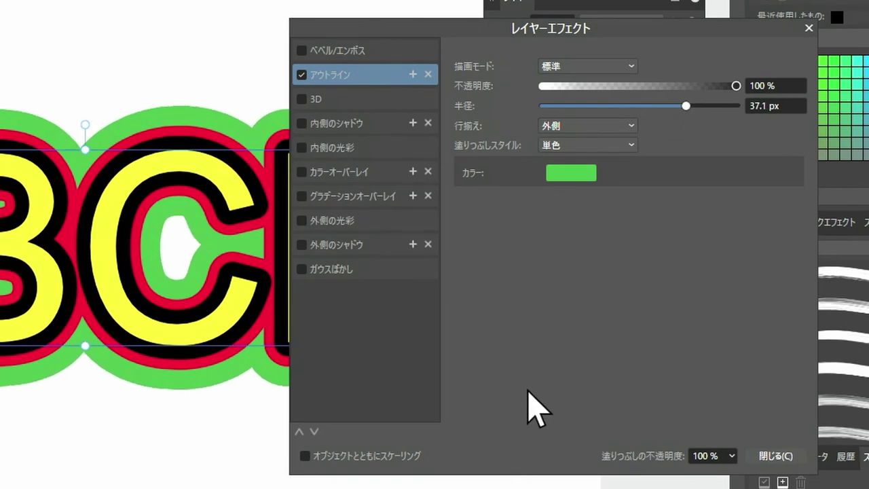
click(808, 28)
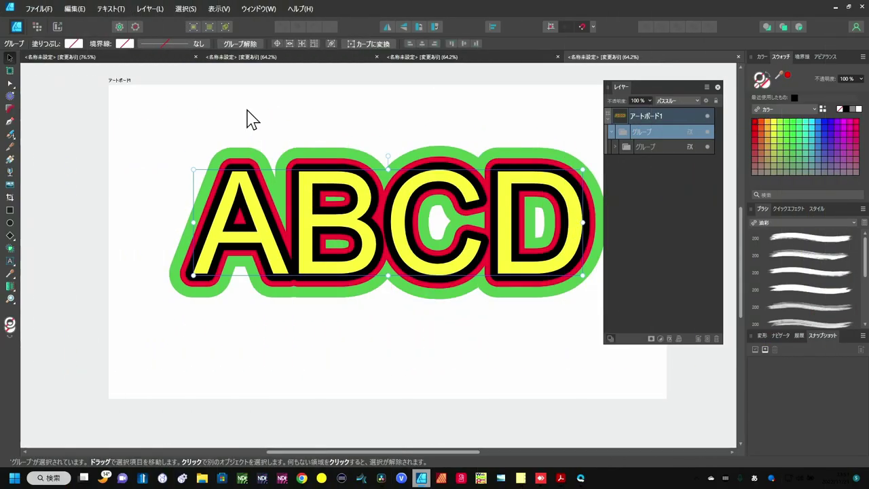
click(430, 58)
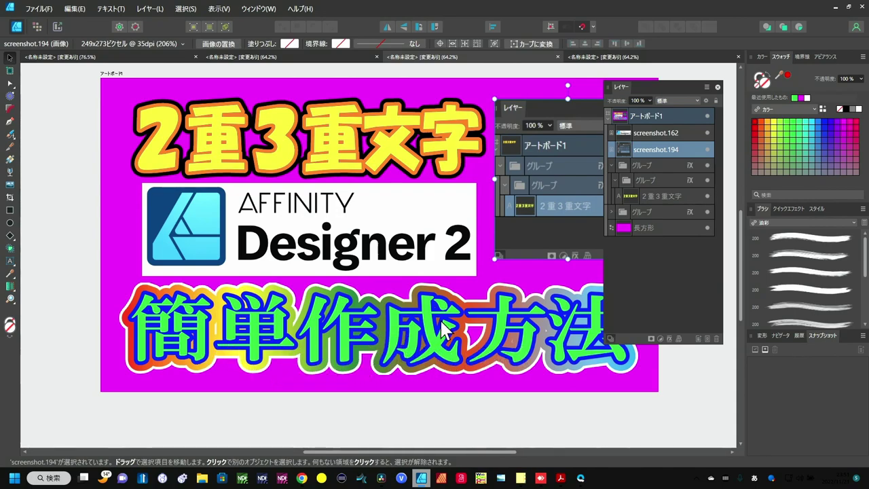
click(601, 56)
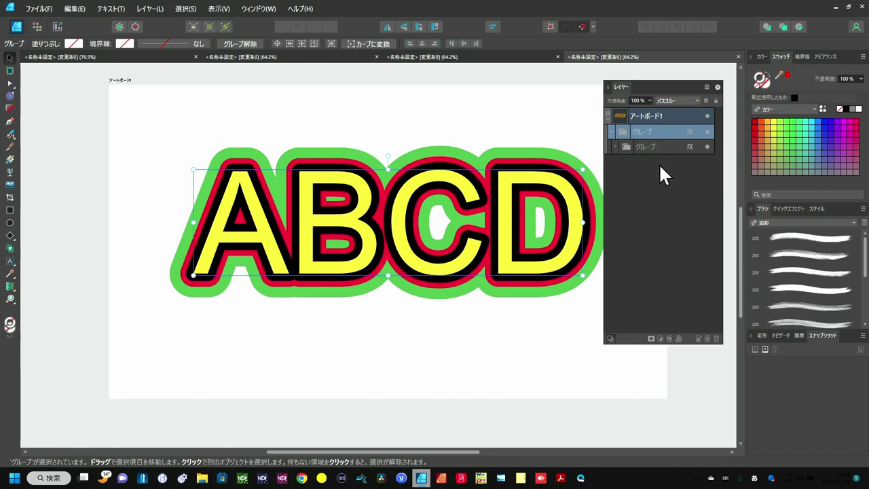
Step: Switch the outer group's Outline fill style to a black-to-white Gradient
click(669, 338)
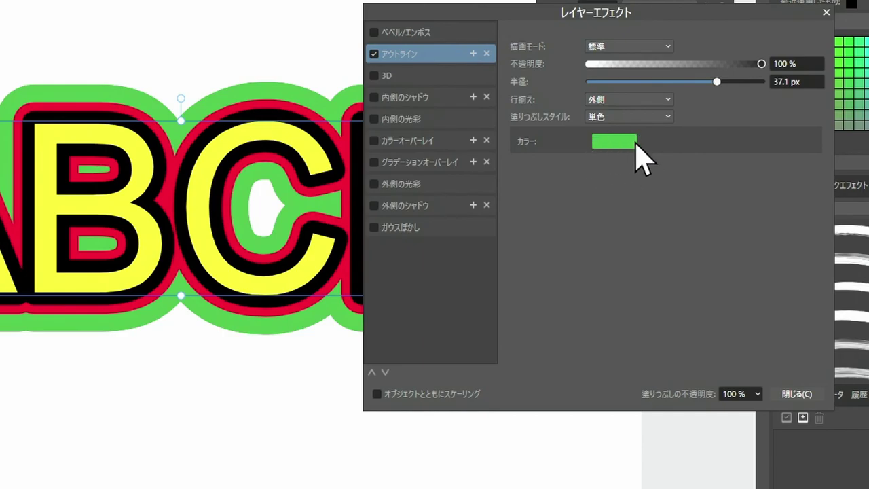
click(665, 116)
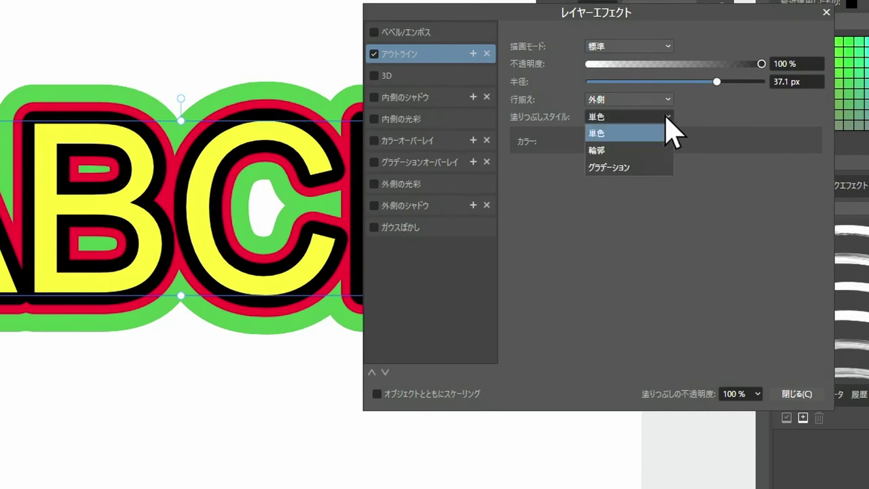
click(628, 168)
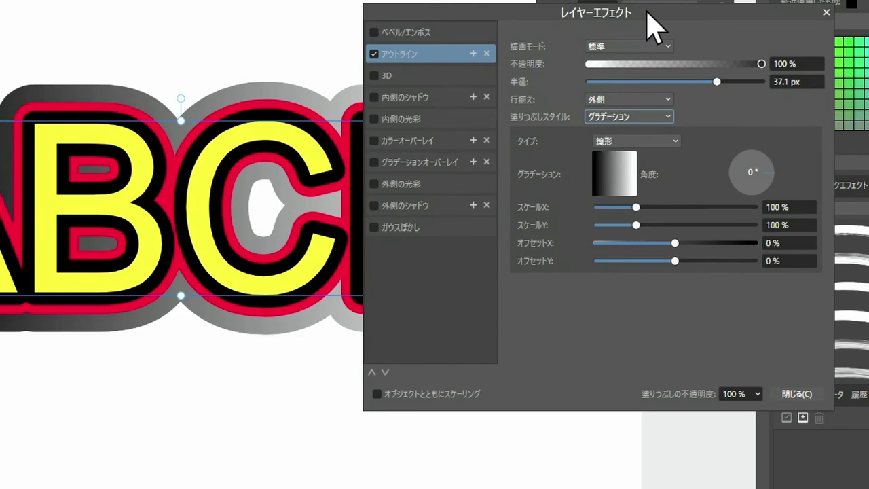
Step: Open the outline's gradient editor and set the first stop to red
mouse_move(652, 27)
mouse_down()
mouse_move(767, 30)
mouse_move(766, 15)
mouse_up()
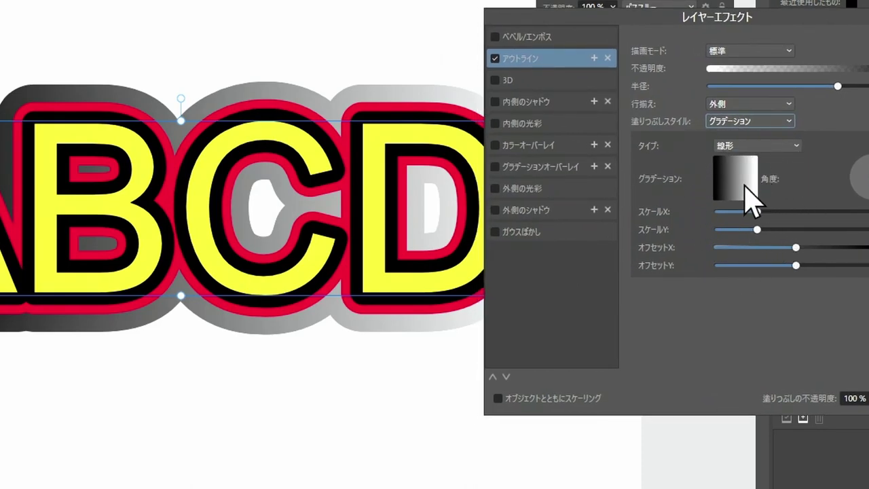
click(750, 192)
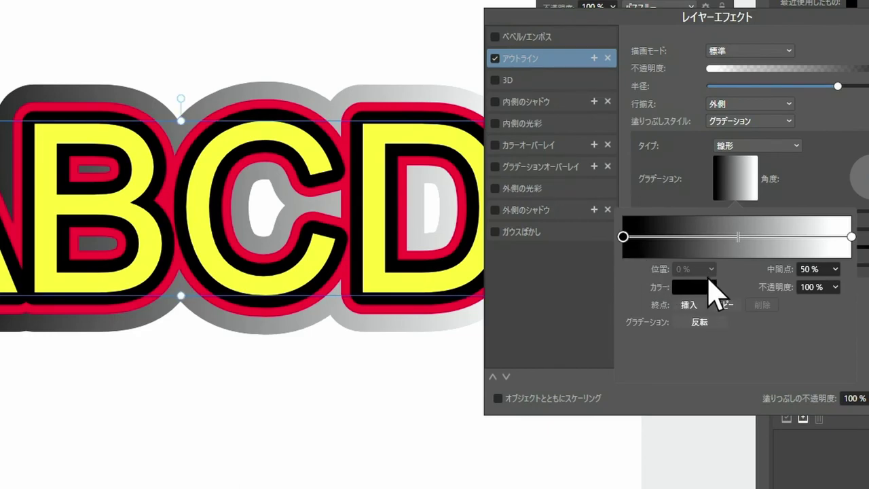
click(693, 287)
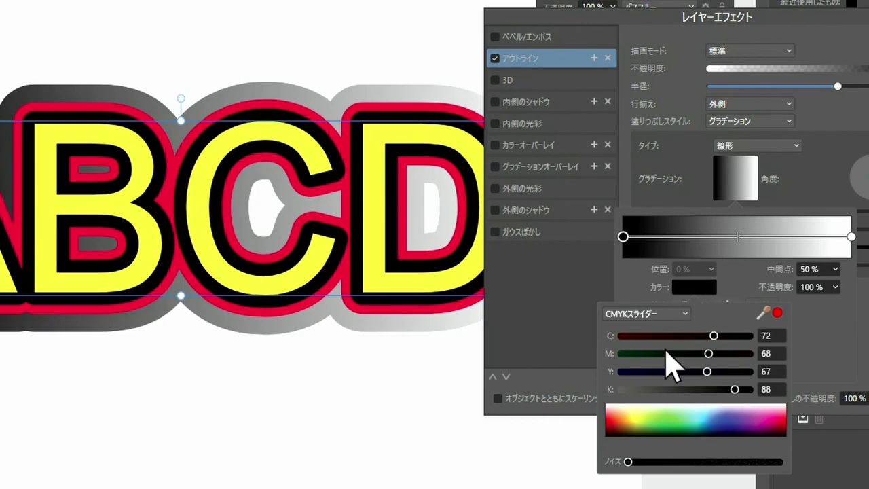
click(126, 242)
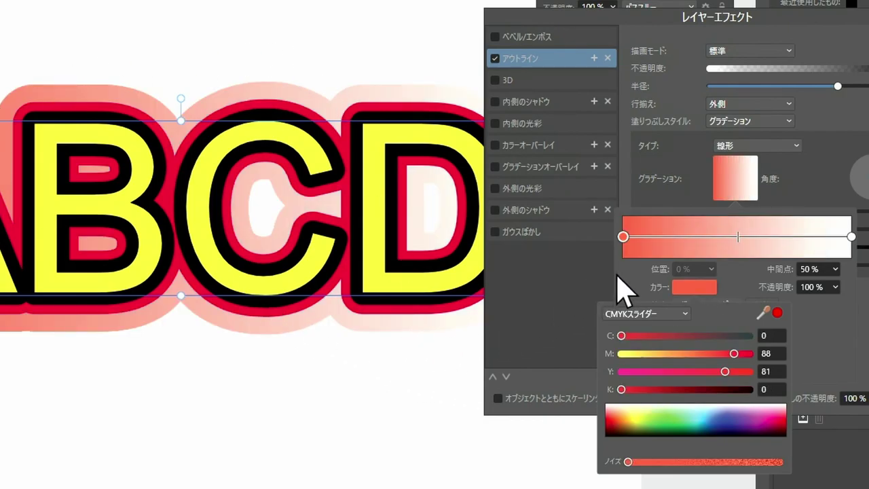
key(Escape)
Step: Add a yellow gradient stop at 26% and a blue stop at 46%
click(682, 236)
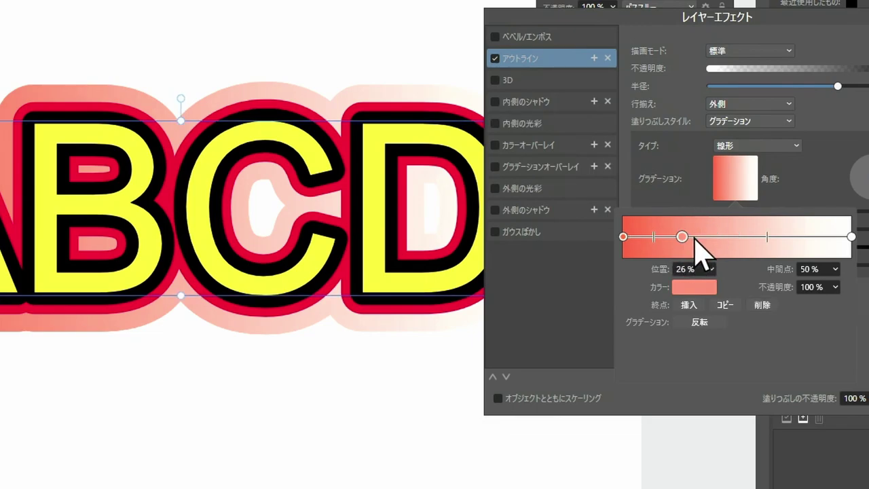
click(687, 288)
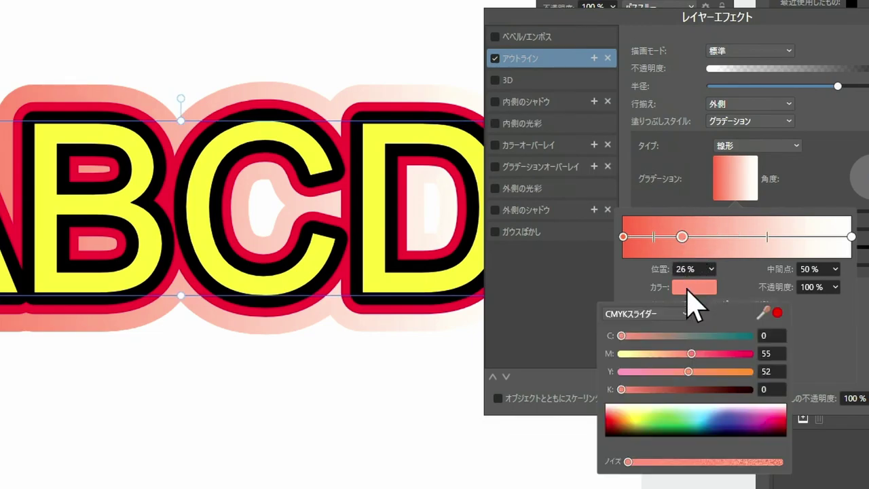
click(640, 416)
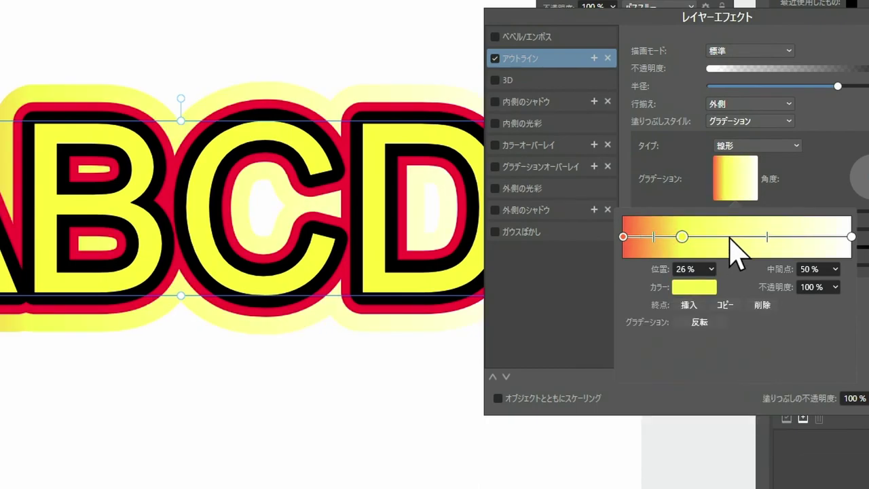
click(729, 237)
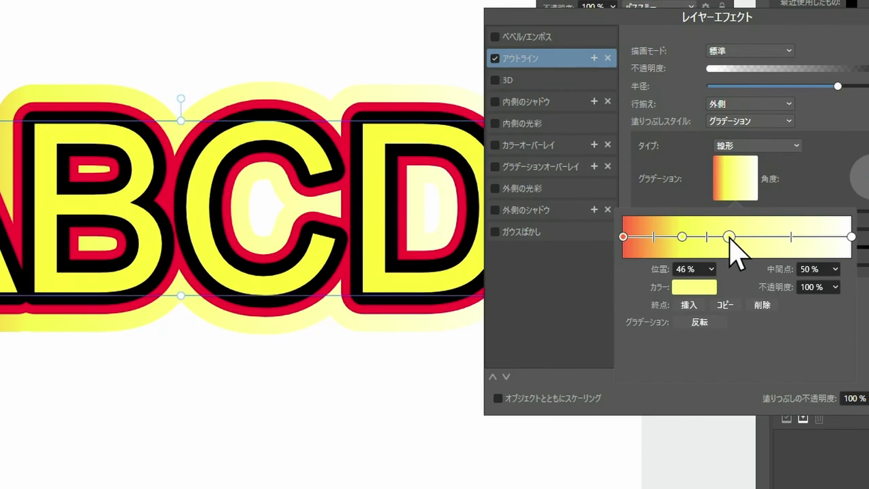
click(699, 285)
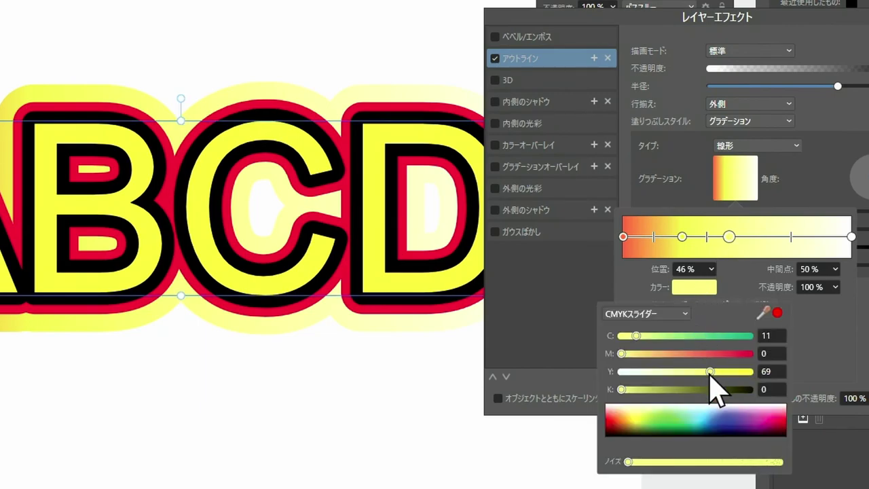
click(722, 420)
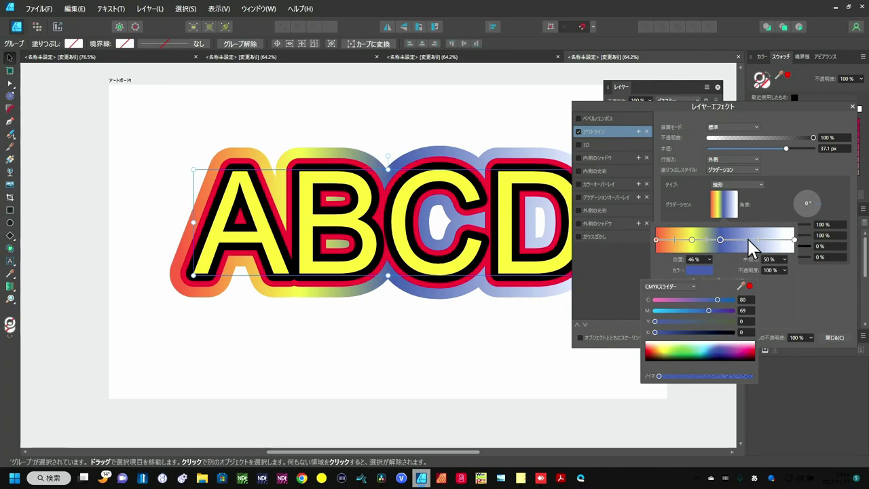
Step: Add green at 66% and magenta at 89% to the outer outline gradient
click(747, 240)
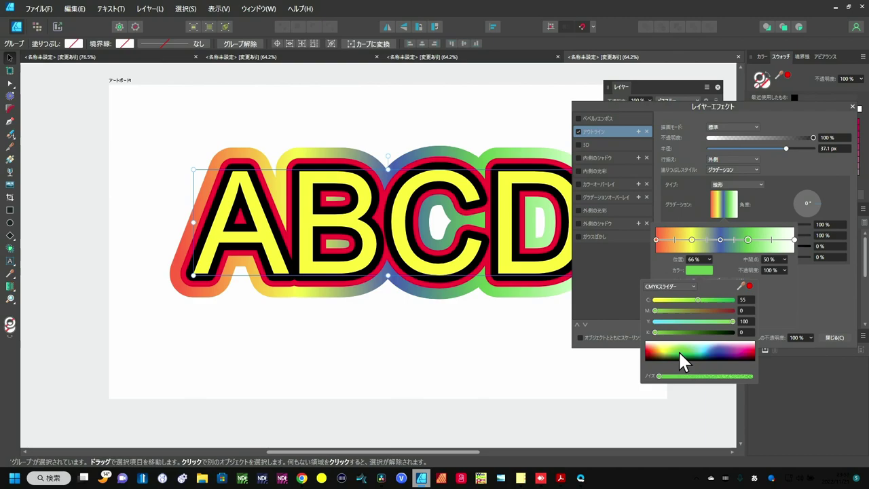
click(777, 240)
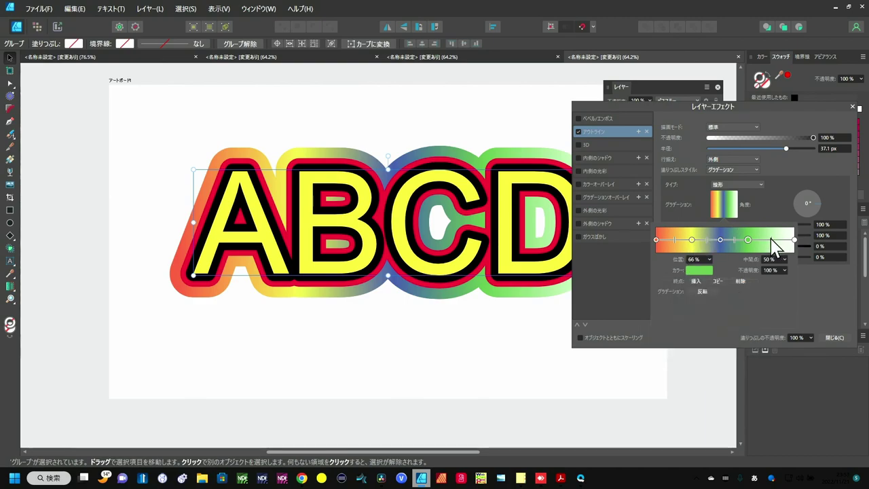
click(702, 270)
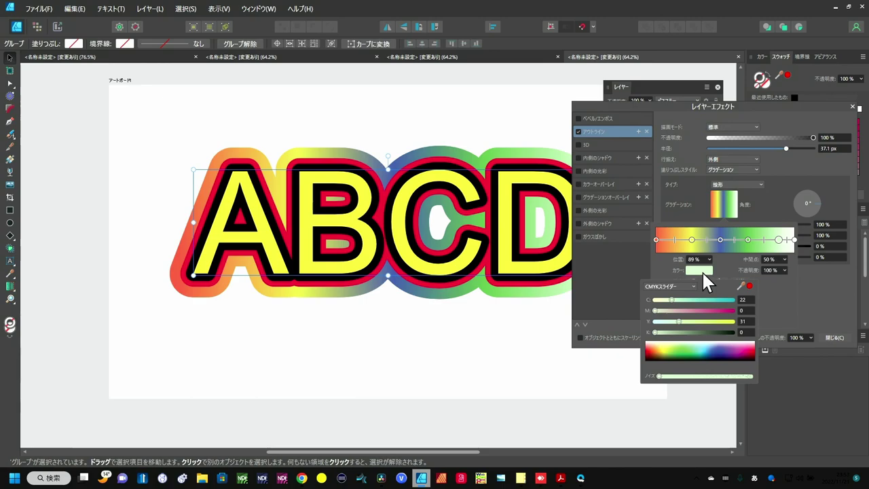
click(747, 349)
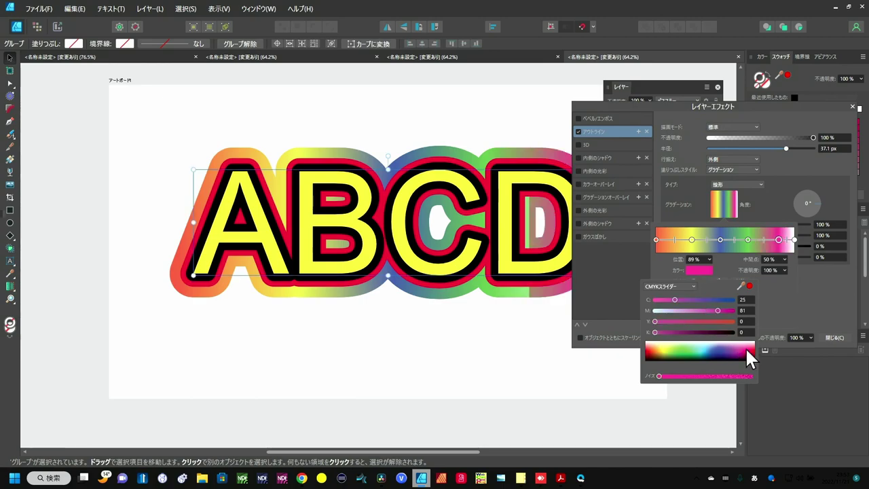
Step: Close the Layer Effects settings to show the rainbow-outlined ABCD group
click(853, 108)
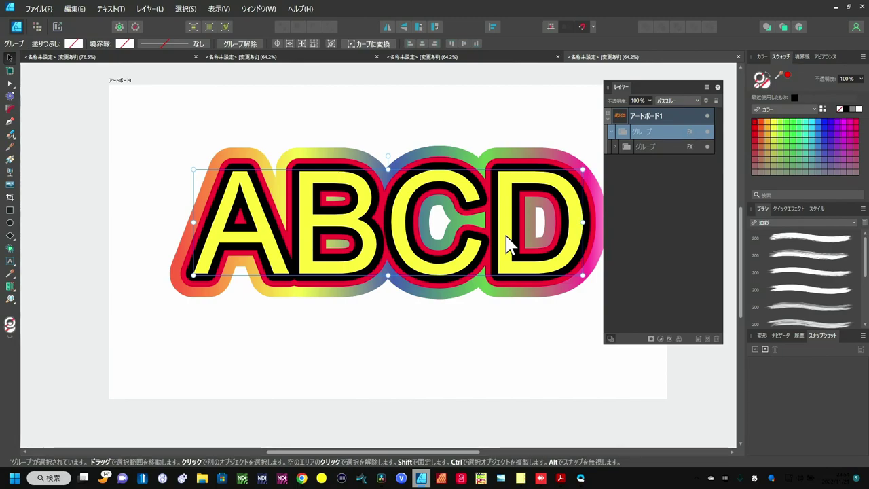
Step: Select the inner ABCD group in Layers and change its Outline effect colour to white
click(616, 147)
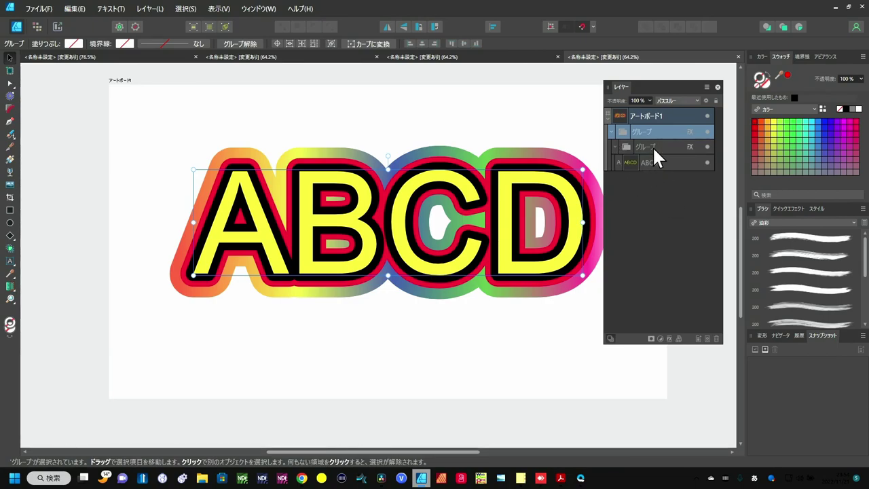
click(653, 149)
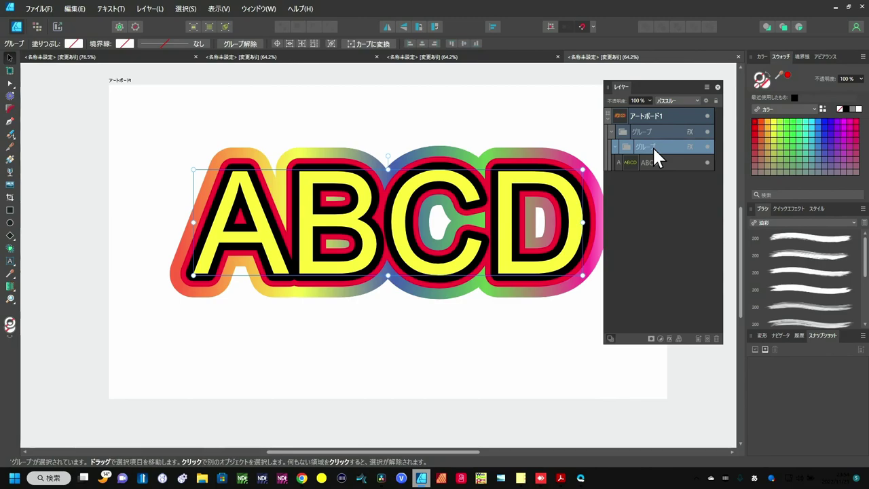
click(668, 341)
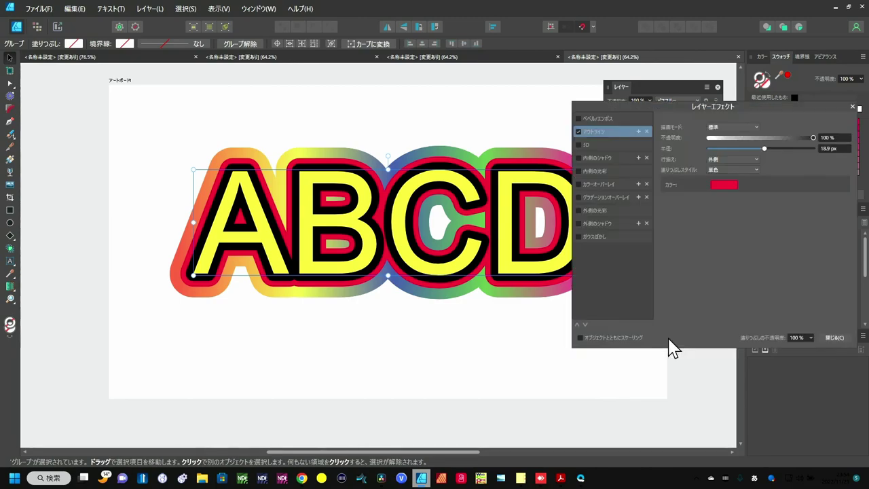
click(731, 182)
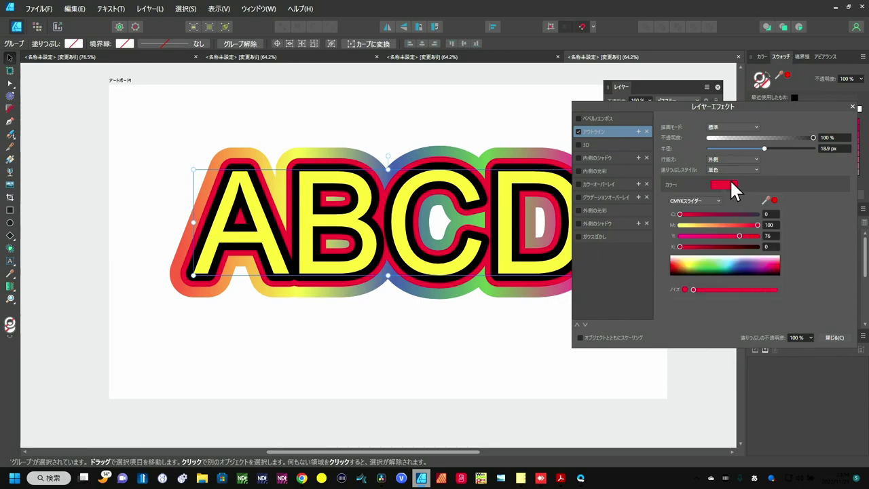
click(764, 258)
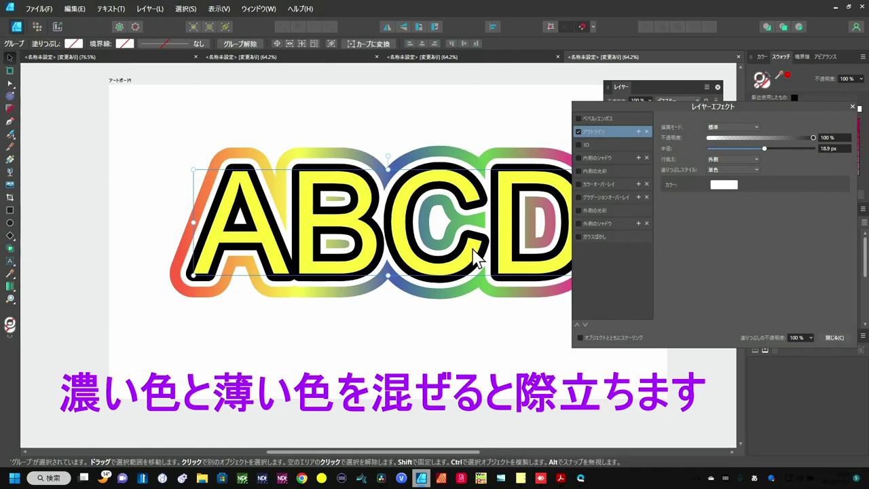
click(852, 106)
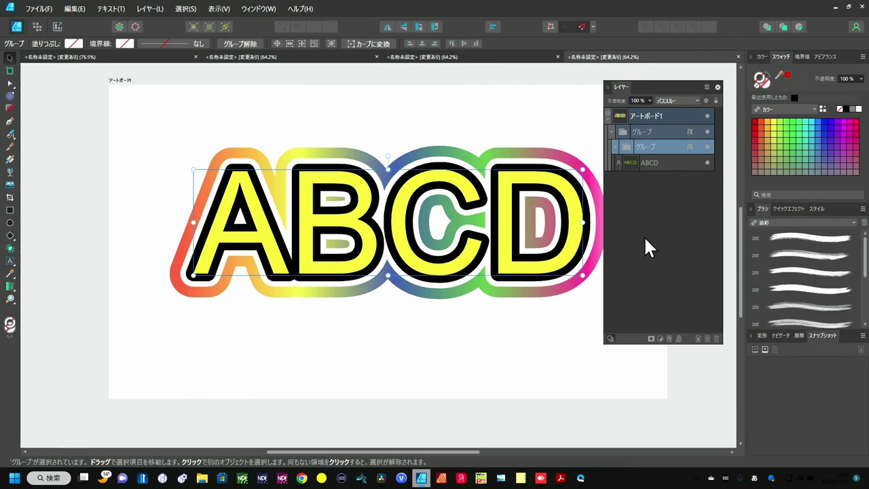
Step: Place artistic text 'BBBB' in a frame below ABCD, then remove it and deselect
click(10, 260)
drag(205, 293, 206, 377)
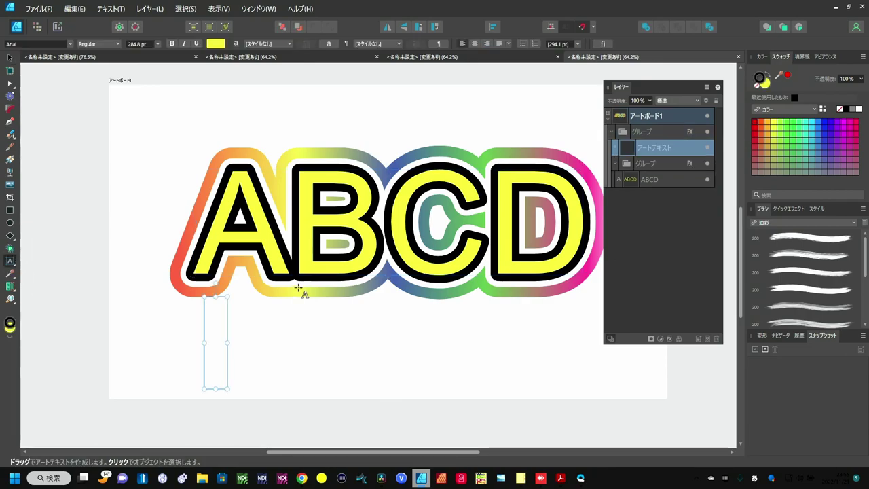
text(BBBB)
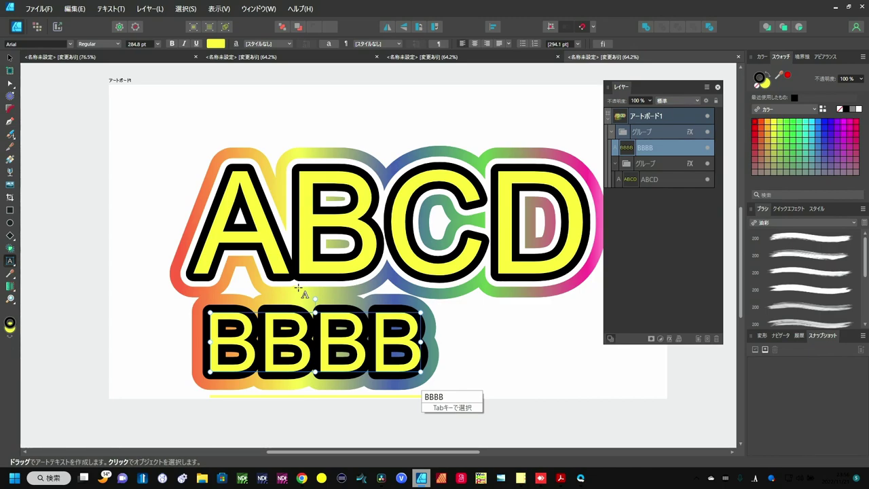
key(BackSpace)
key(BackSpace)
key(BackSpace)
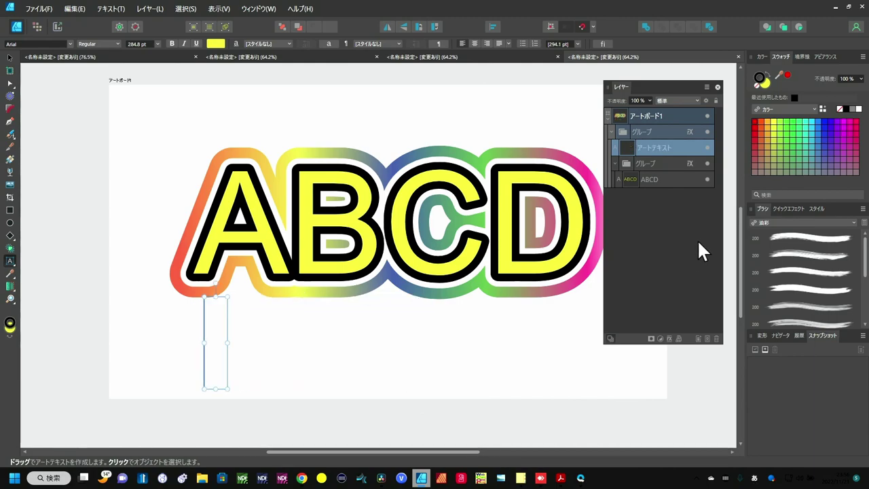
click(653, 117)
text(bbbbbb)
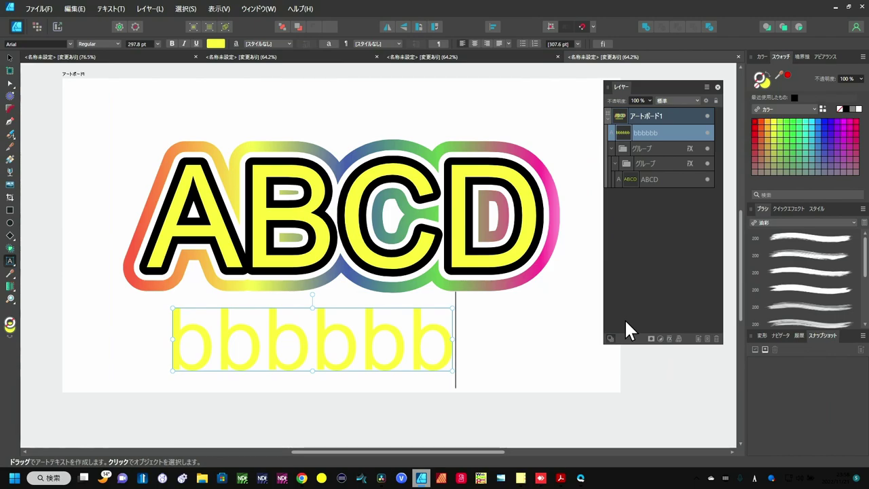
Step: Fill the bbbbbb text blue, then select the inner ABCD group in Layers
click(764, 82)
click(831, 134)
key(Escape)
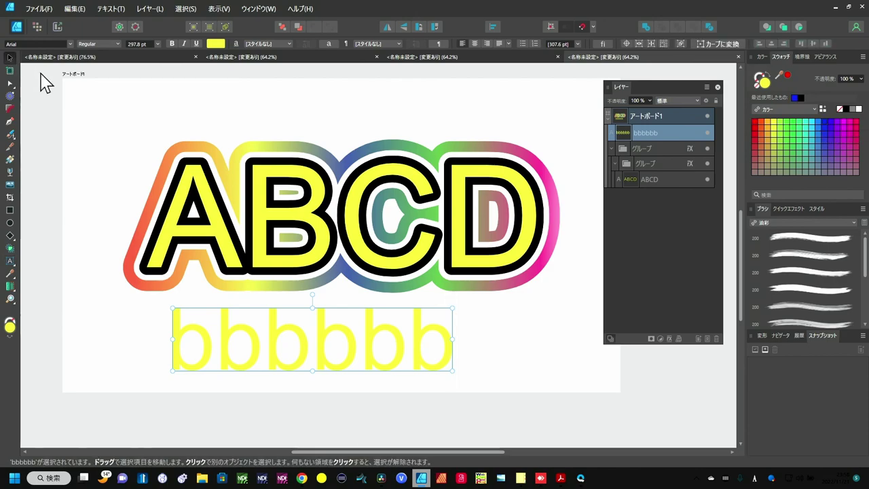
click(827, 123)
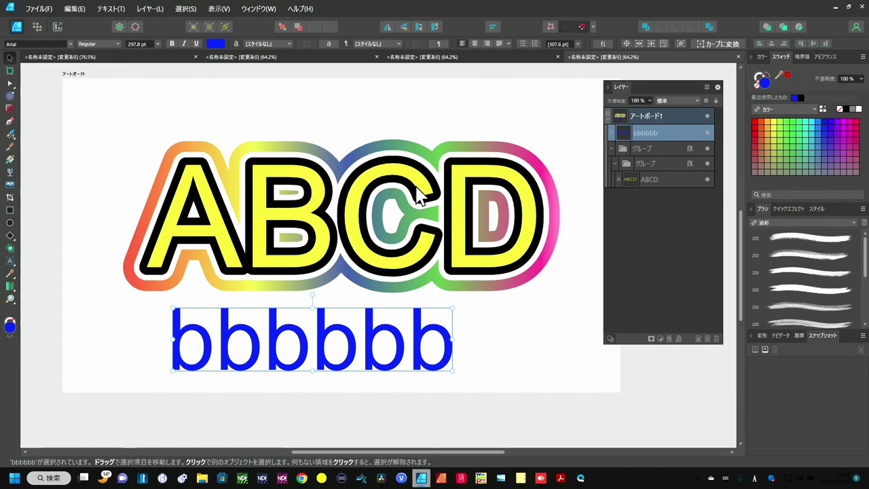
click(641, 164)
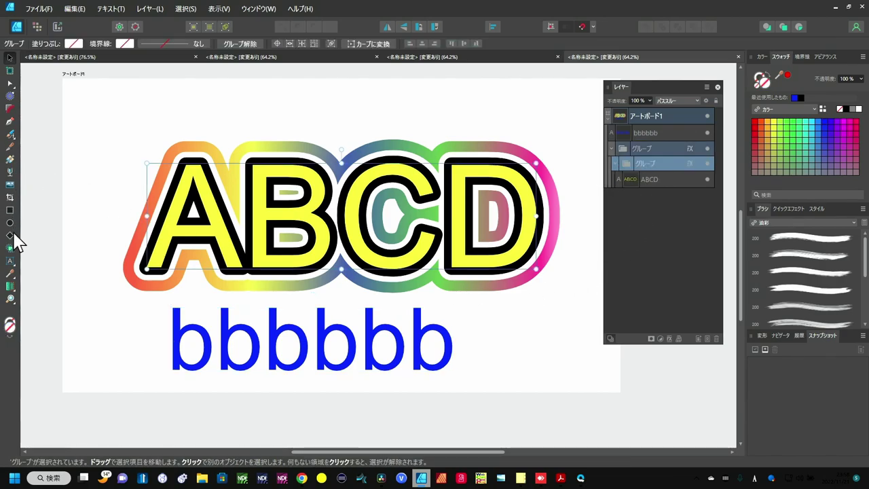
Step: Add artistic text 'sss' inside the inner group beside bbbbbb and fill it yellow
click(10, 260)
drag(466, 297, 502, 364)
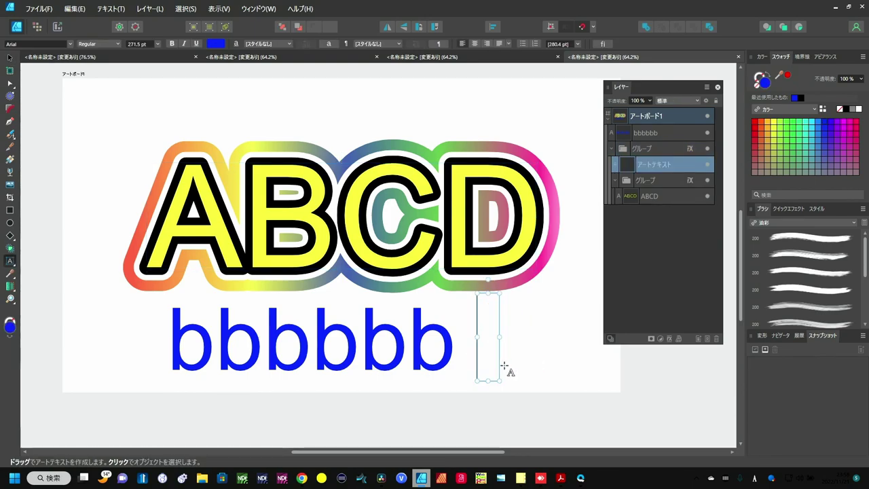
text(ss)
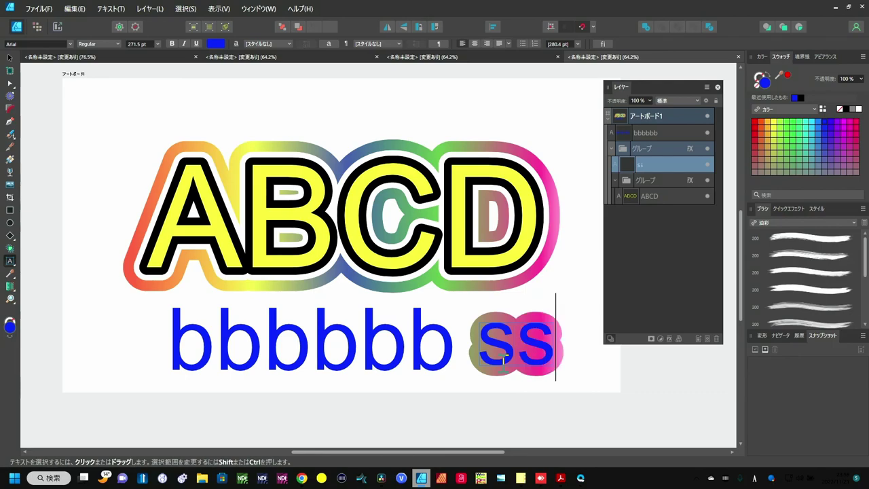
text(s)
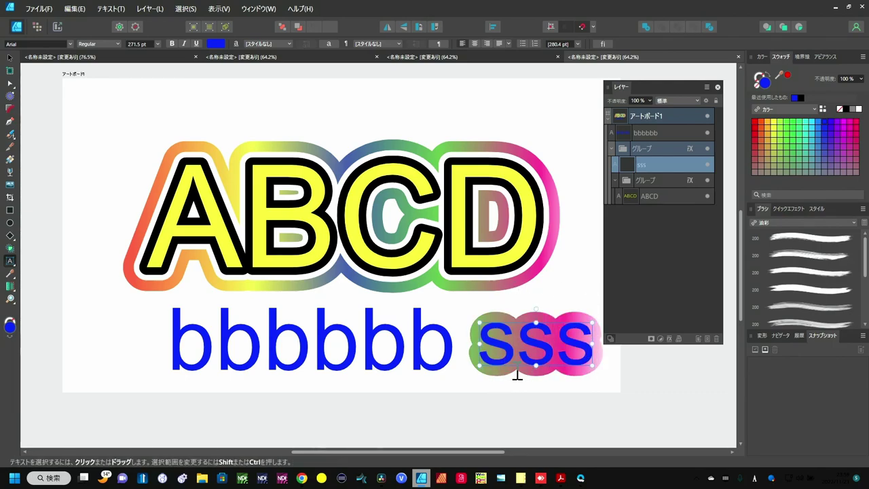
key(Escape)
click(606, 334)
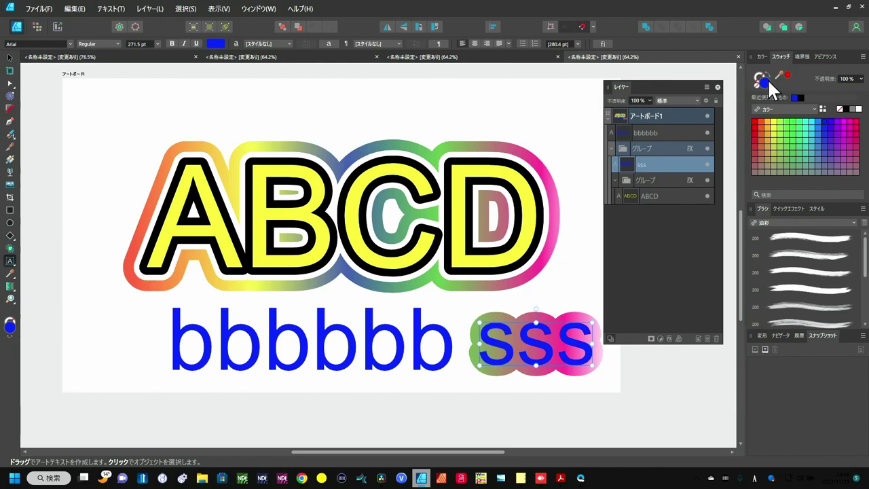
click(778, 127)
key(Escape)
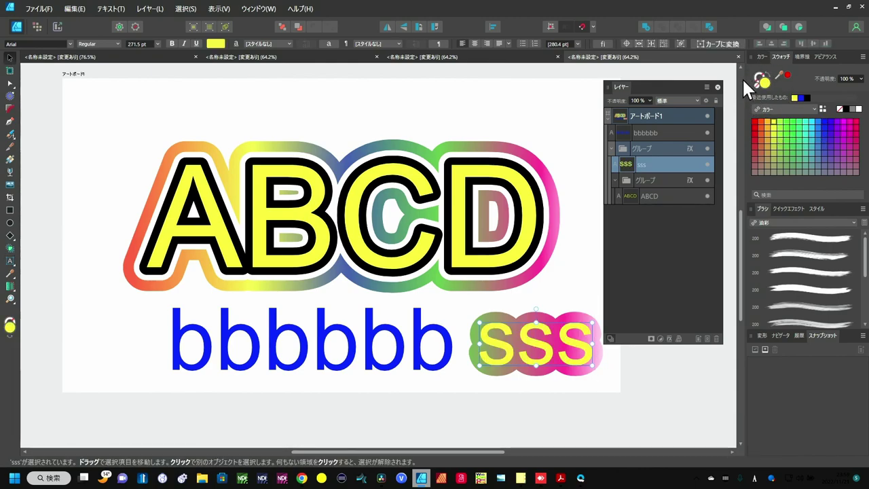